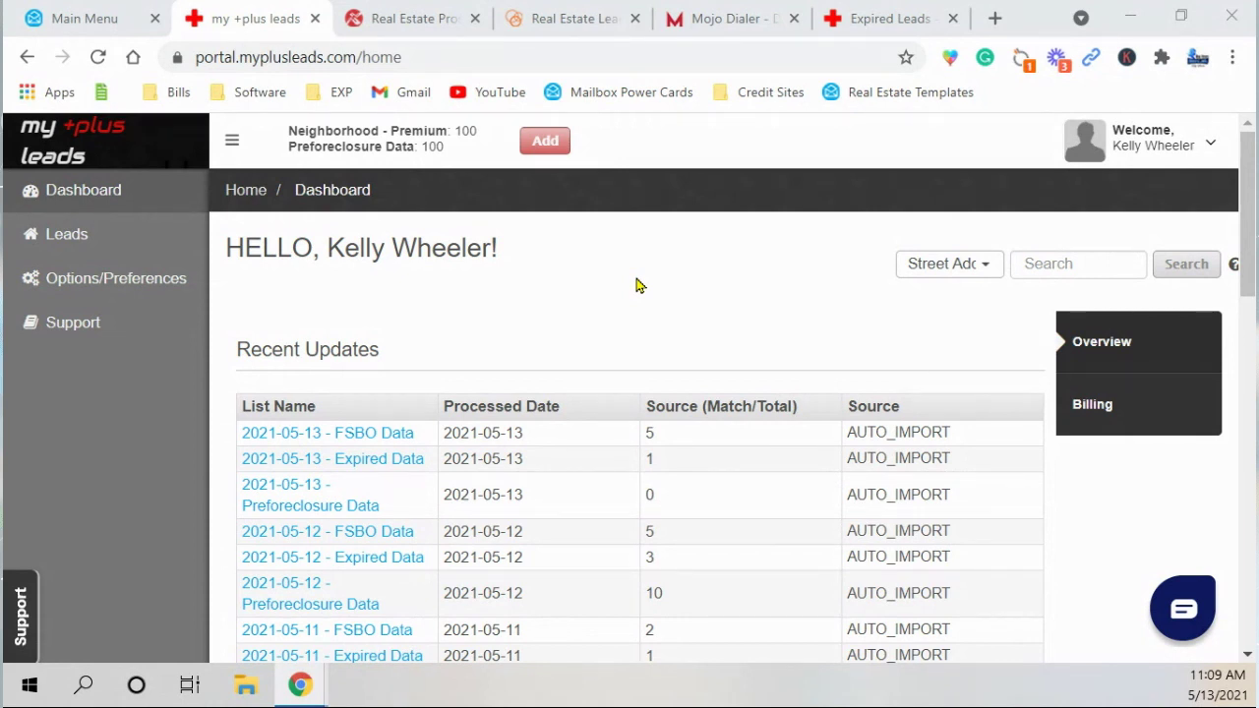
Open the 2021-05-13 FSBO Data list and examine the listings' addresses, prices and contact details
left_click(365, 433)
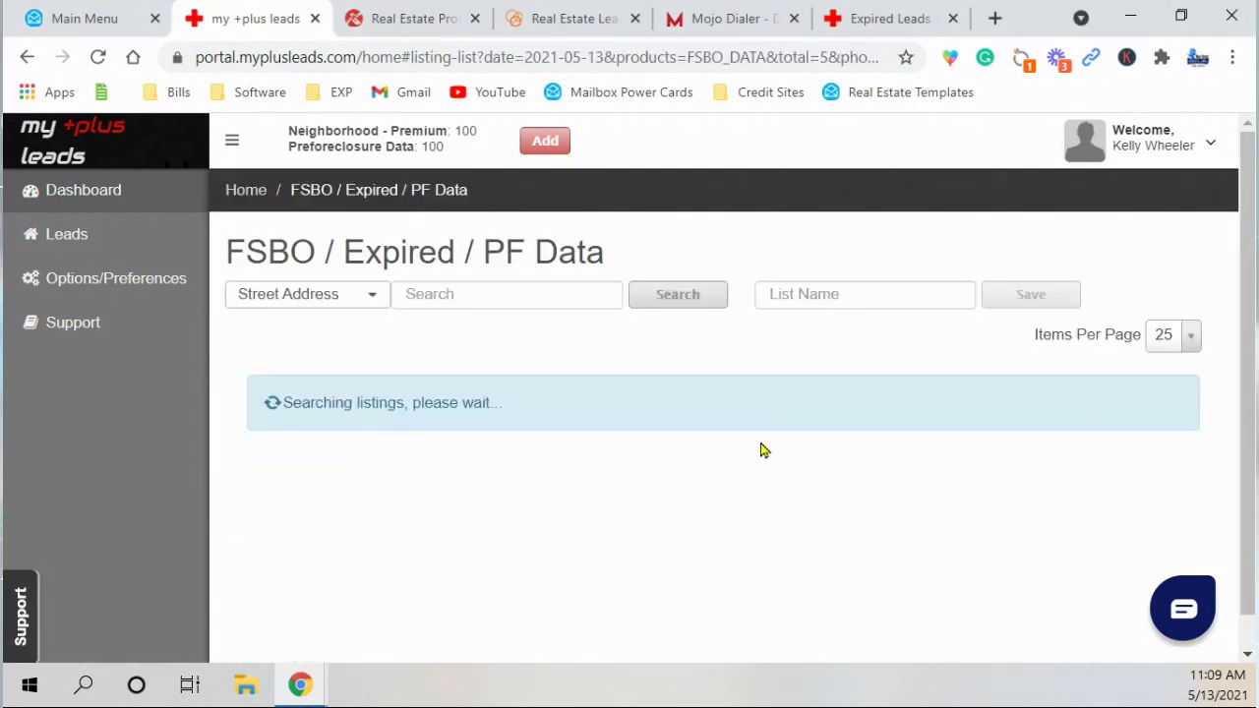
scroll(688, 423, "down", 3)
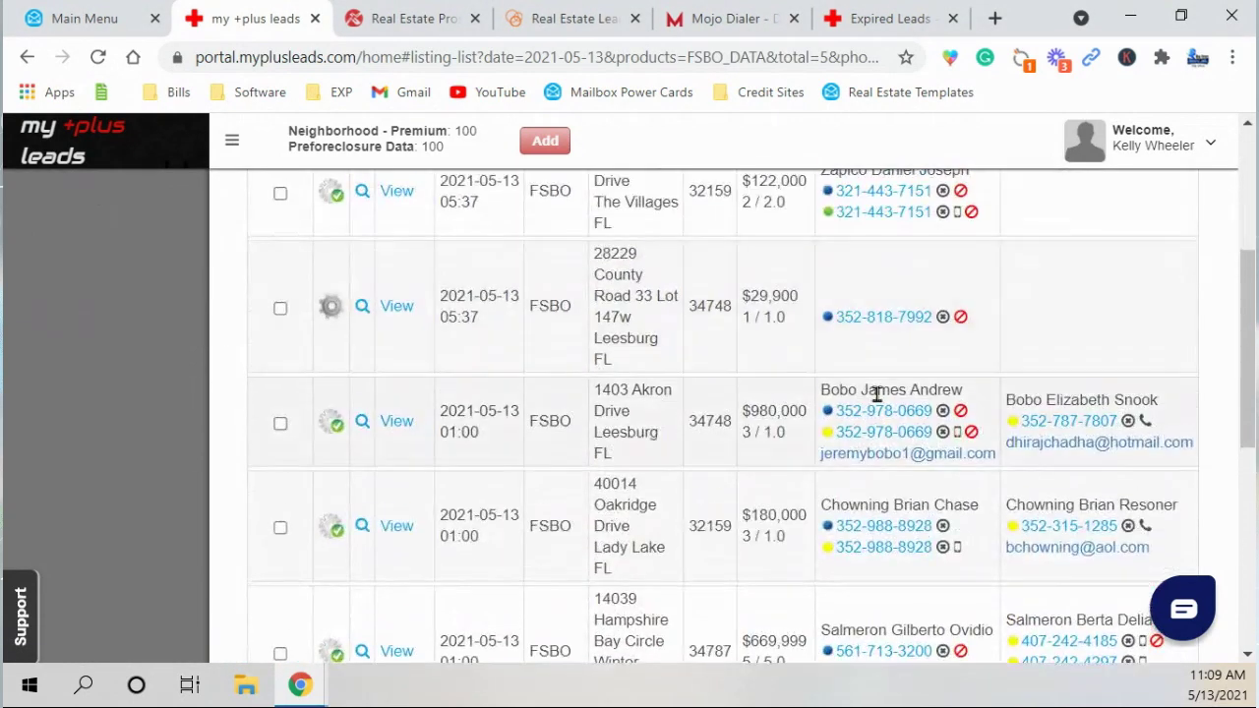
scroll(1082, 439, "down", 2)
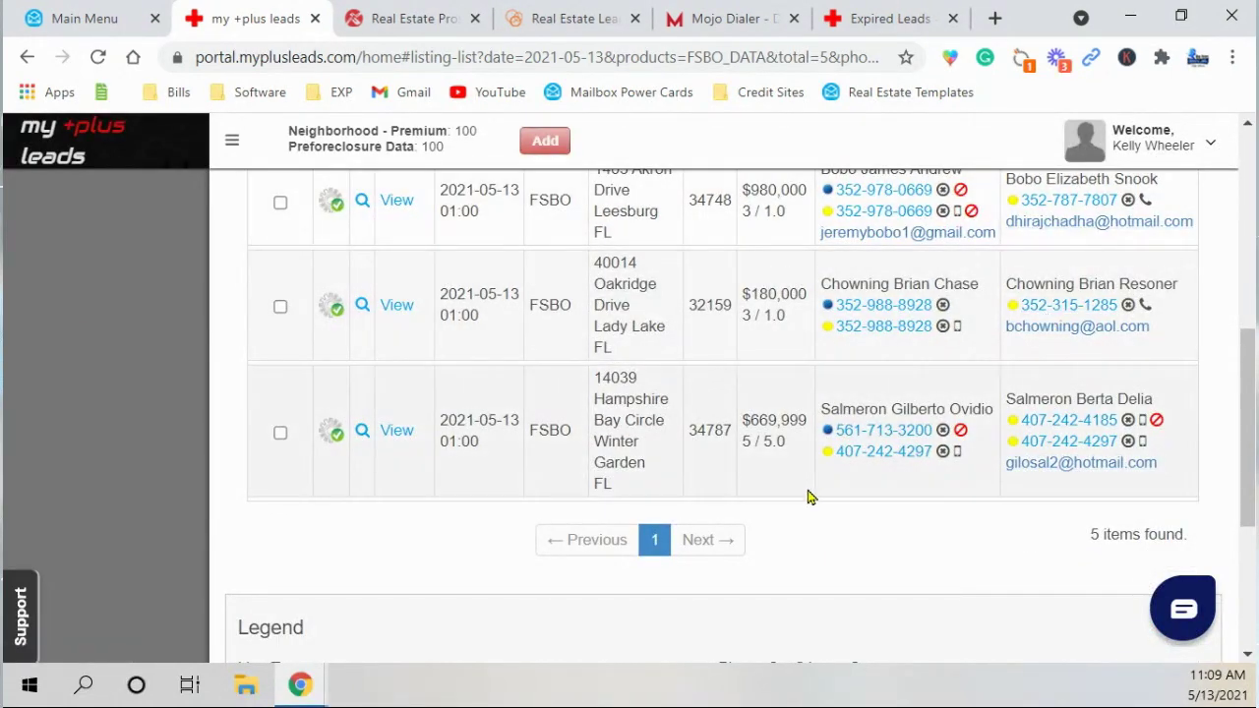
scroll(808, 498, "up", 3)
scroll(809, 498, "down", 2)
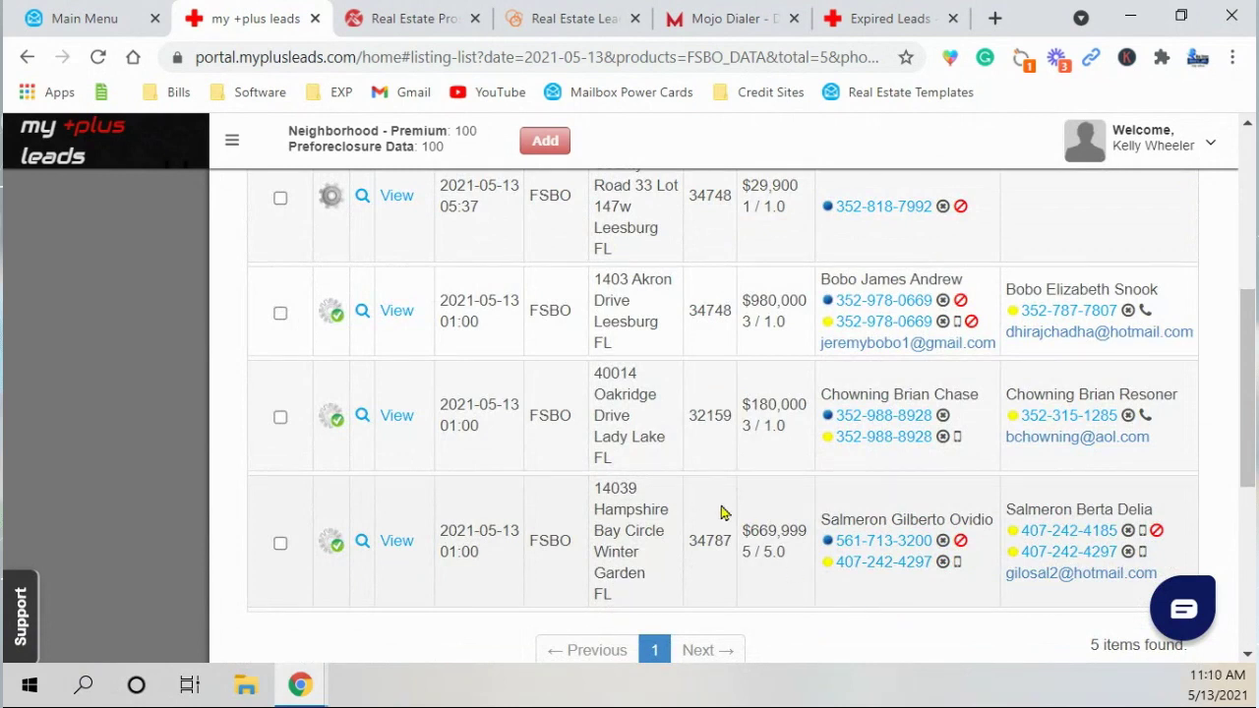
scroll(666, 484, "up", 5)
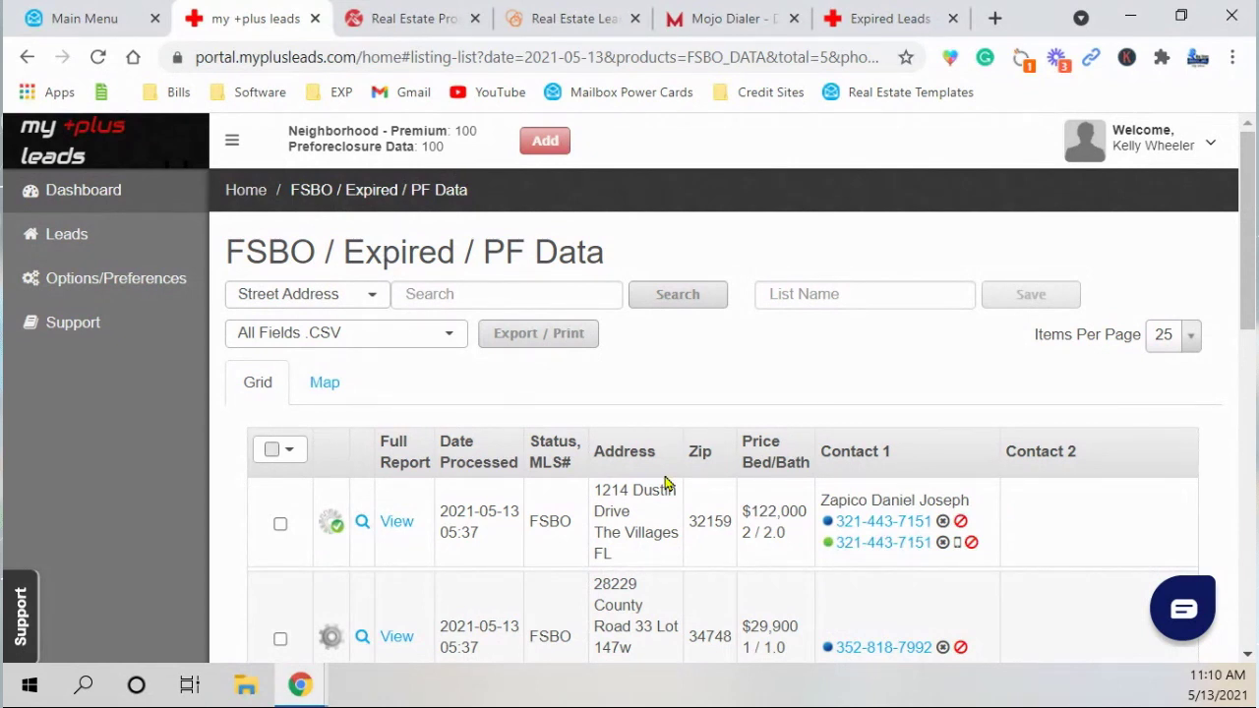
scroll(669, 459, "down", 3)
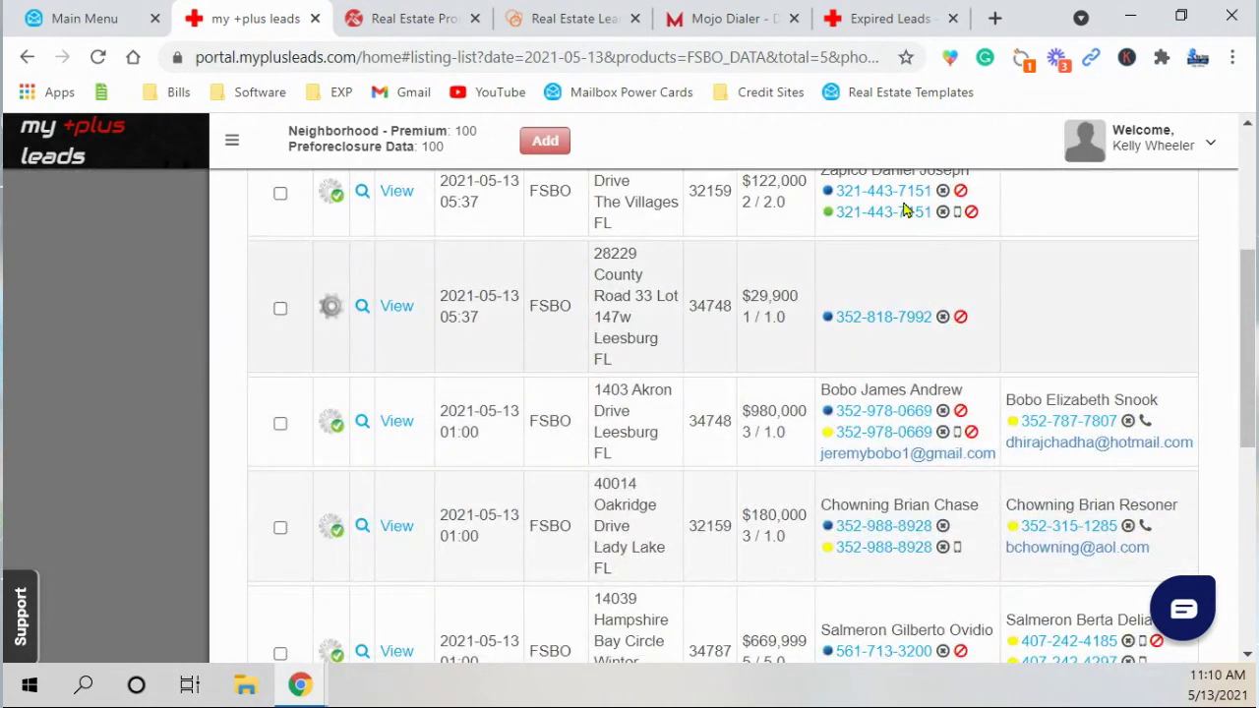
scroll(500, 534, "up", 2)
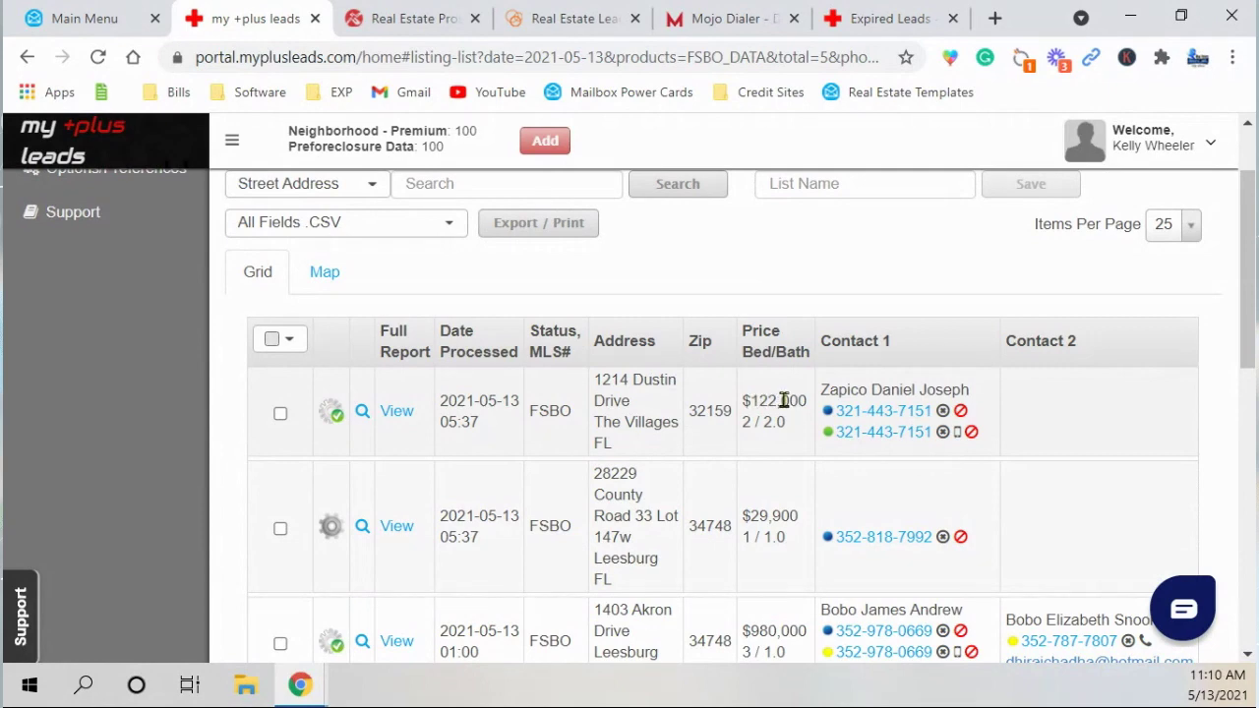
scroll(784, 402, "down", 1)
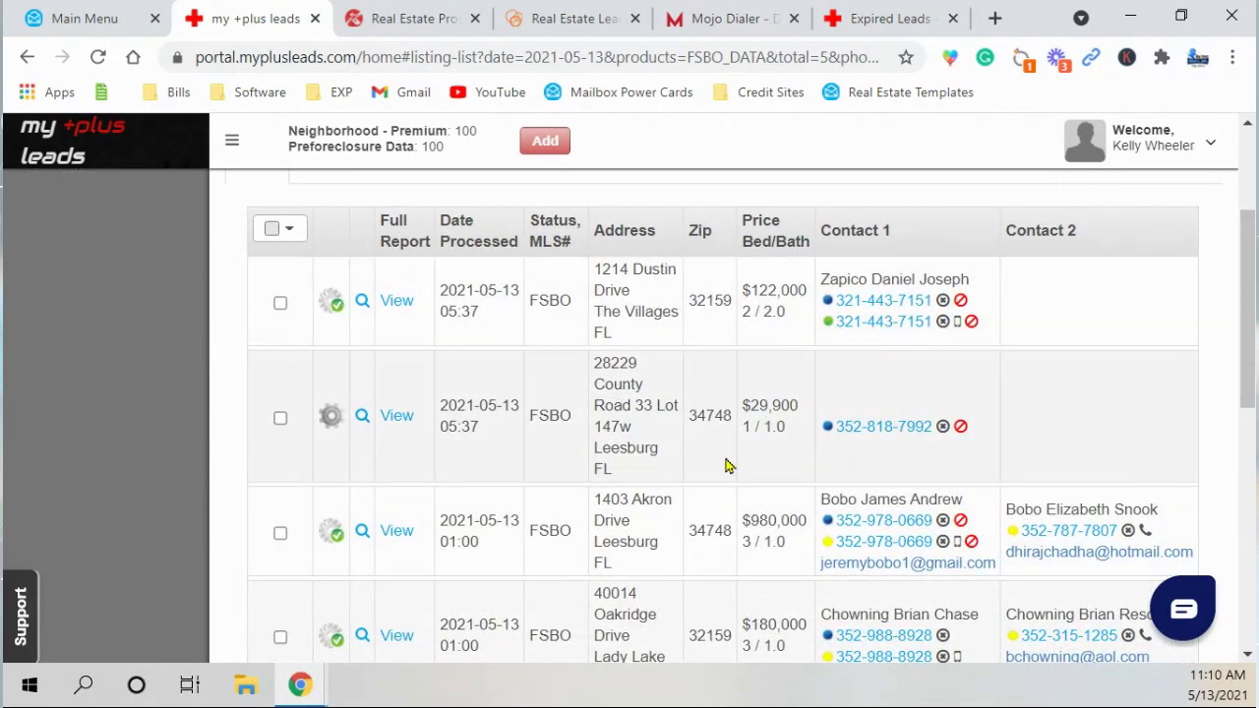
scroll(747, 411, "down", 3)
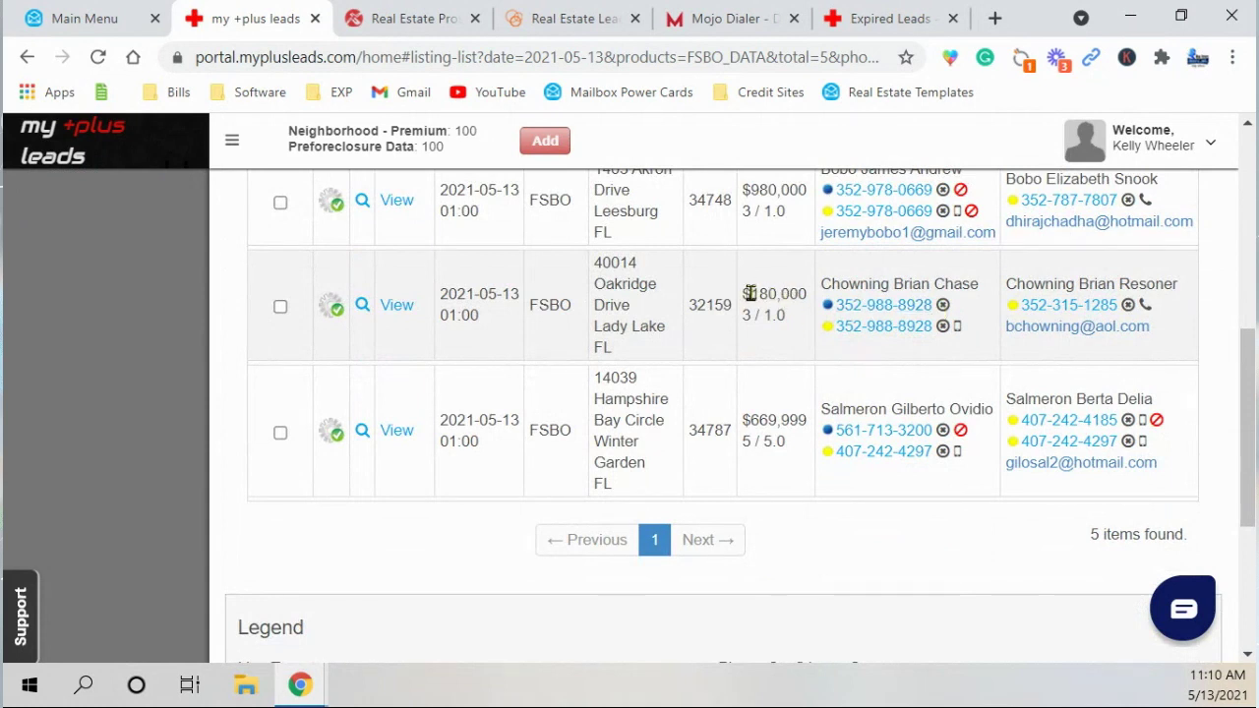
left_click_drag(749, 293, 809, 309)
left_click(807, 311)
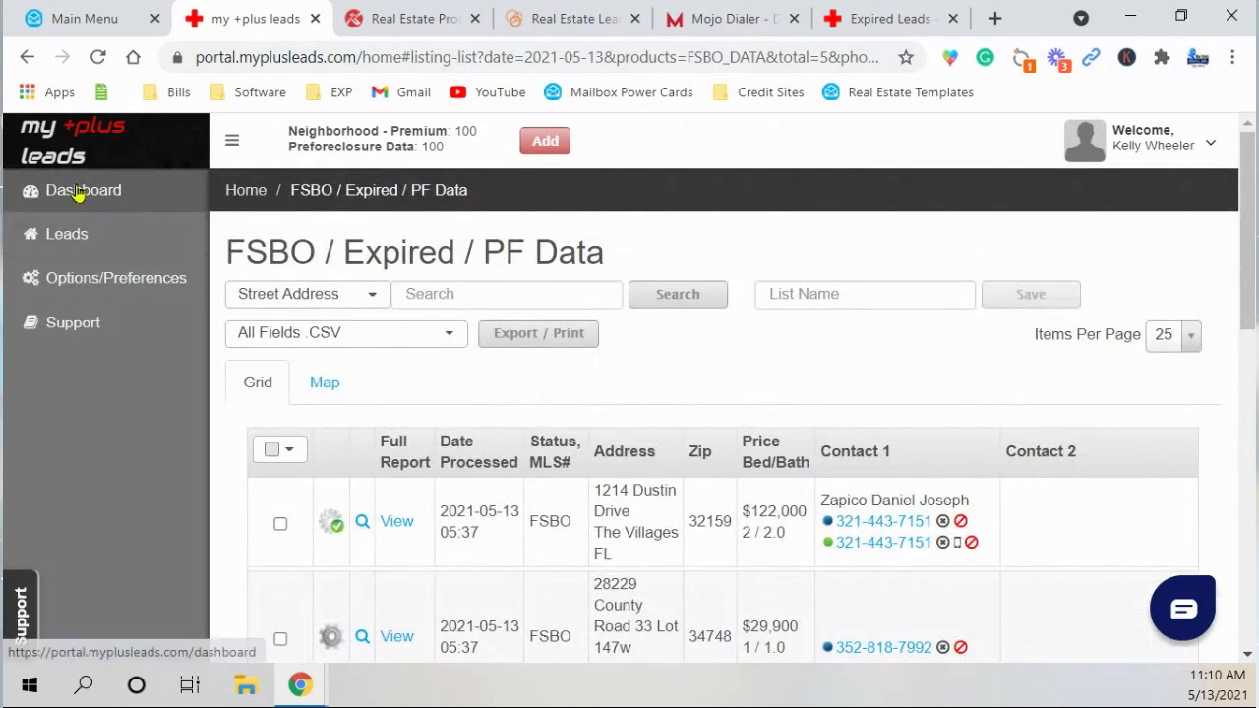
Return to the dashboard, open the 2021-05-13 Expired Data list and view the canceled listing's full report
left_click(79, 191)
scroll(587, 323, "down", 2)
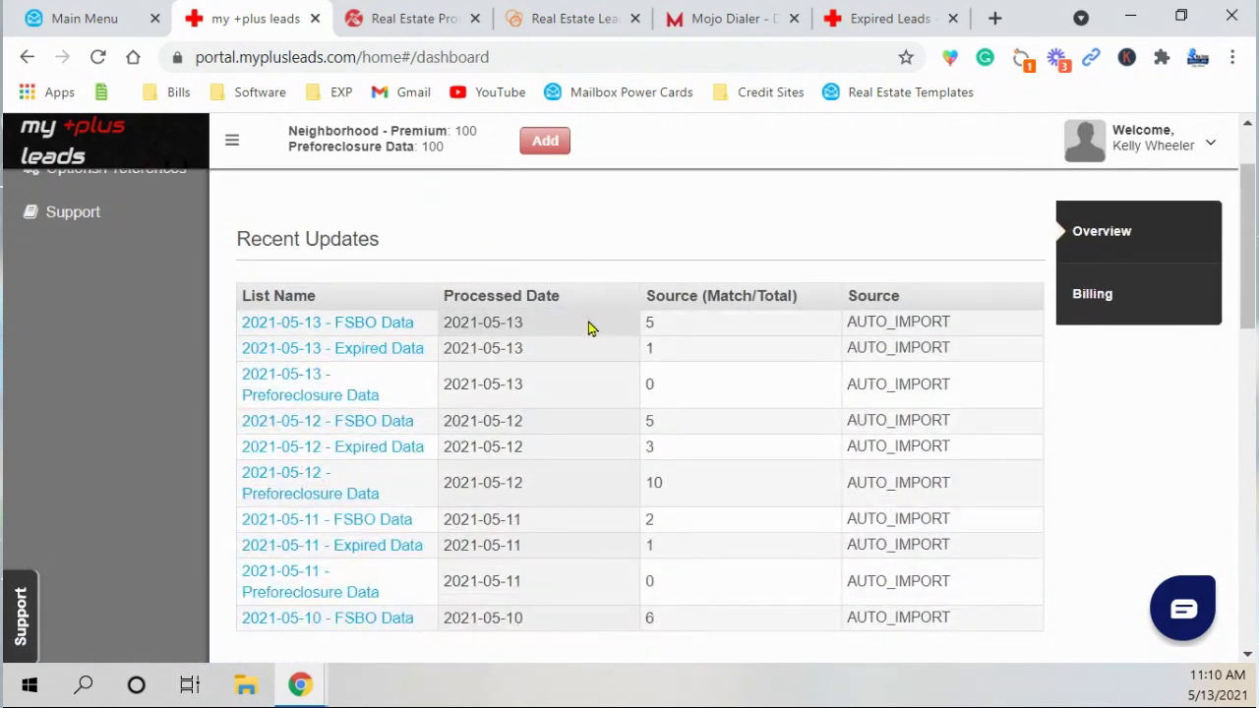
left_click(344, 351)
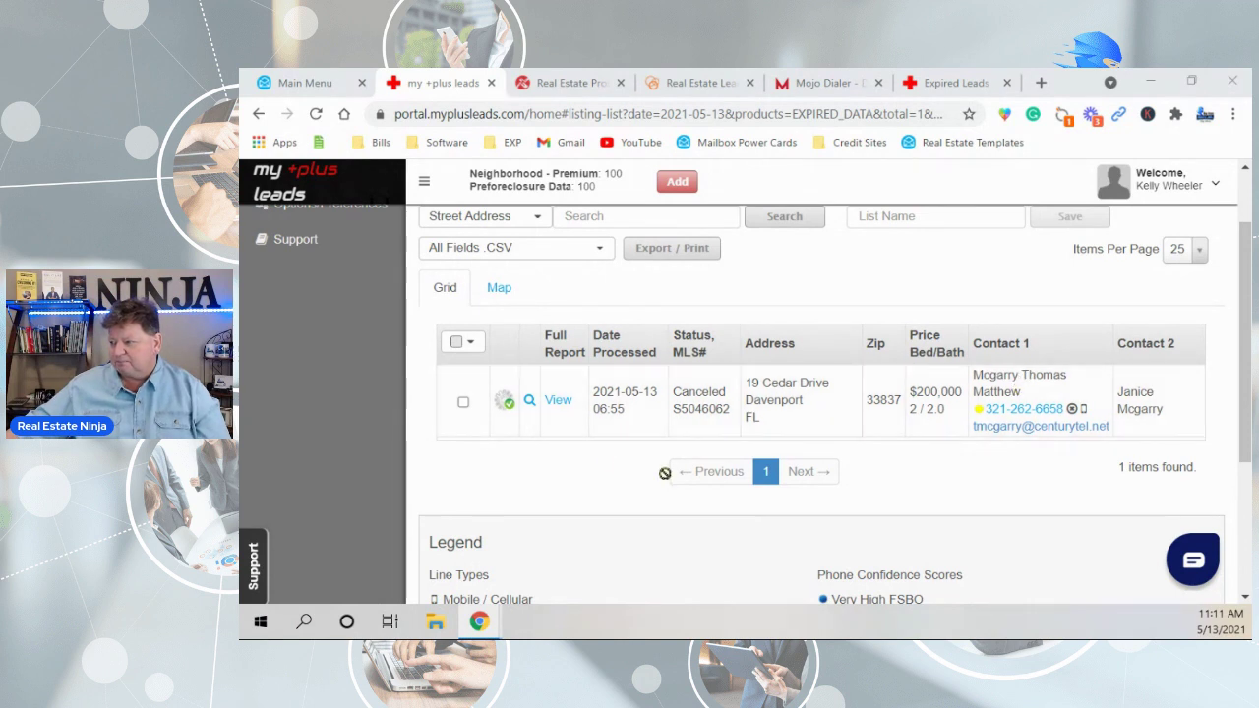
left_click(562, 401)
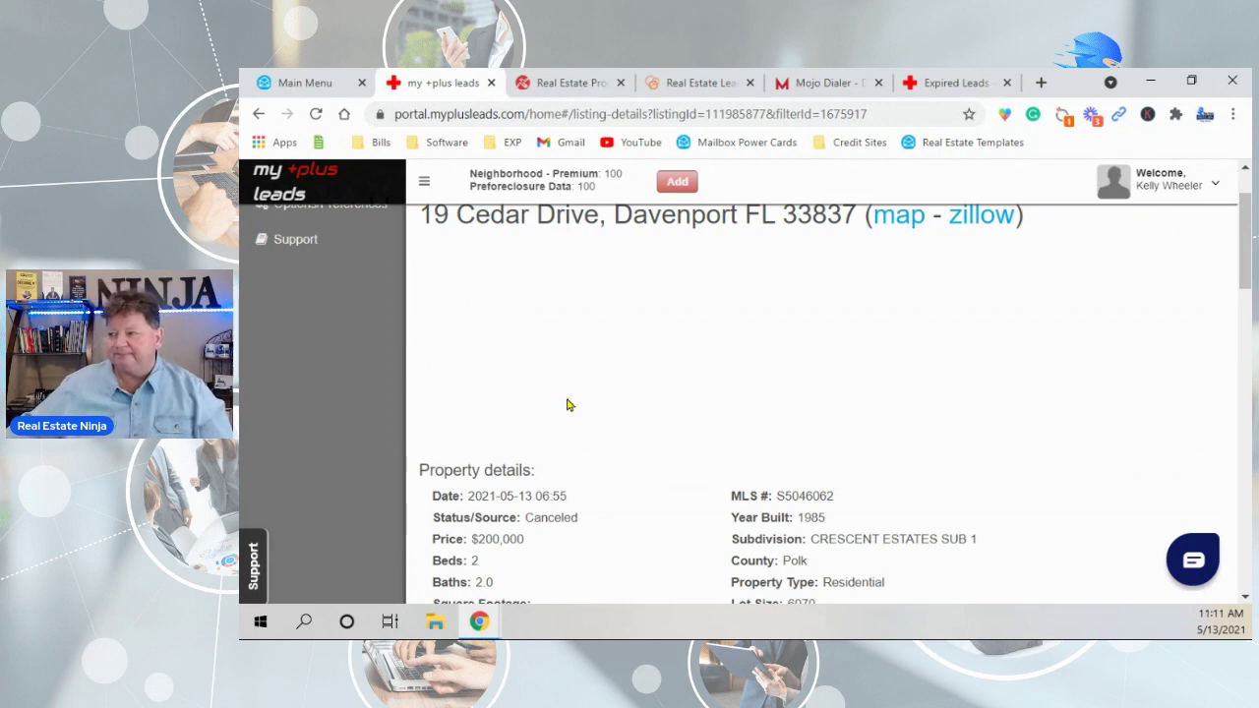
Examine the listing's property details, remarks, contact details and owner information
scroll(568, 406, "down", 2)
scroll(571, 407, "up", 2)
scroll(568, 409, "up", 1)
scroll(566, 413, "down", 3)
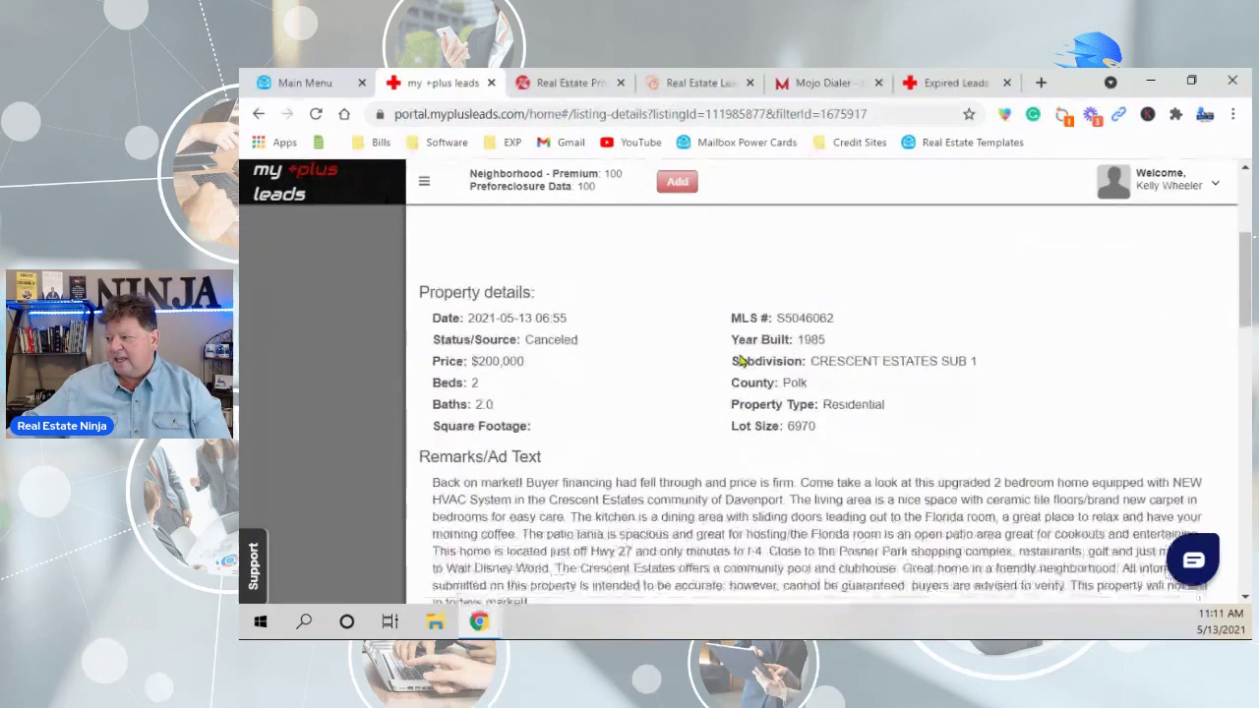
scroll(568, 413, "down", 3)
scroll(568, 413, "down", 2)
scroll(564, 404, "up", 2)
scroll(591, 402, "down", 2)
scroll(630, 414, "down", 3)
Copy the first owner's full name from the listing's Owner Information section
triple_click(547, 418)
triple_click(637, 419)
right_click(639, 420)
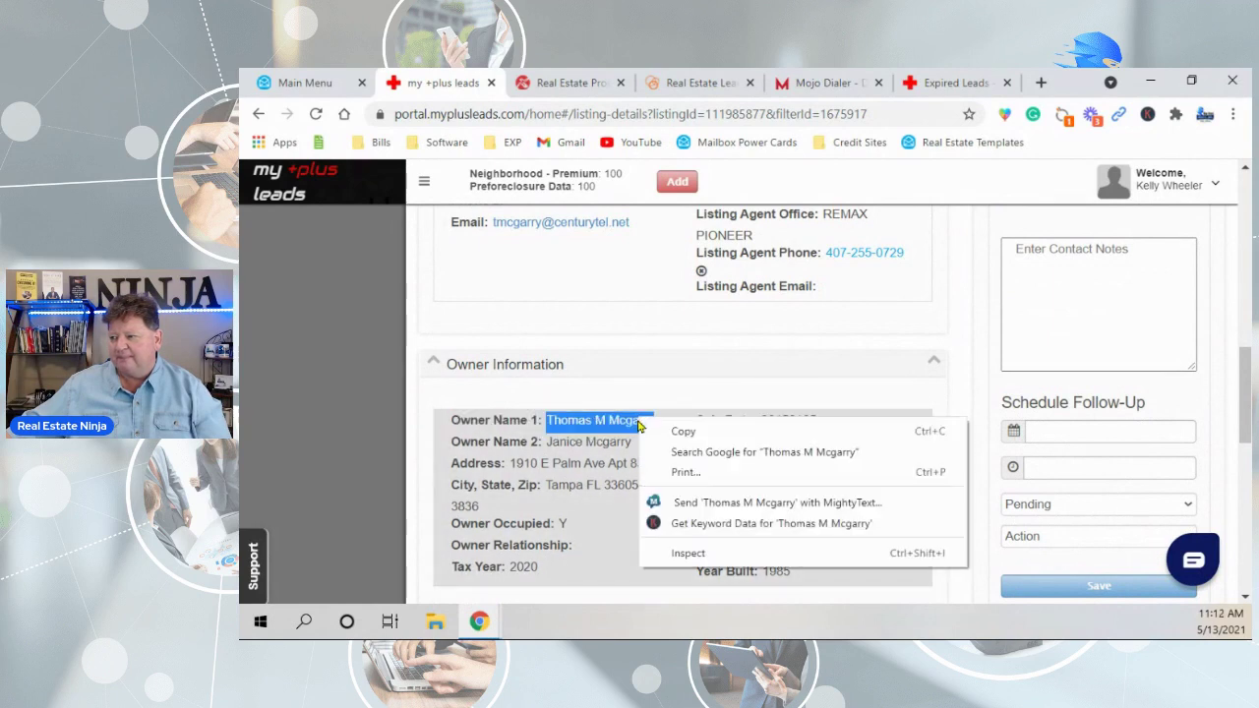
left_click(679, 431)
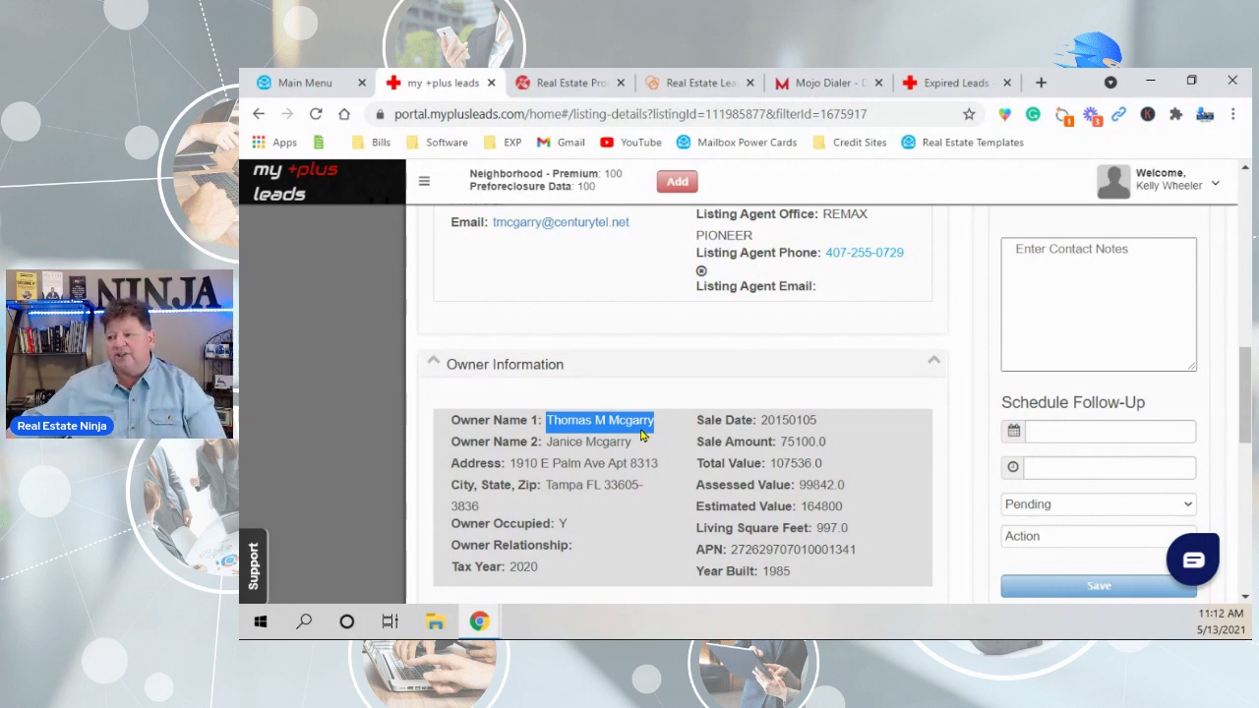
Switch to Mailbox Power, collapse the getting-started checklist and open a new contact form in the Address Book
scroll(640, 435, "up", 6)
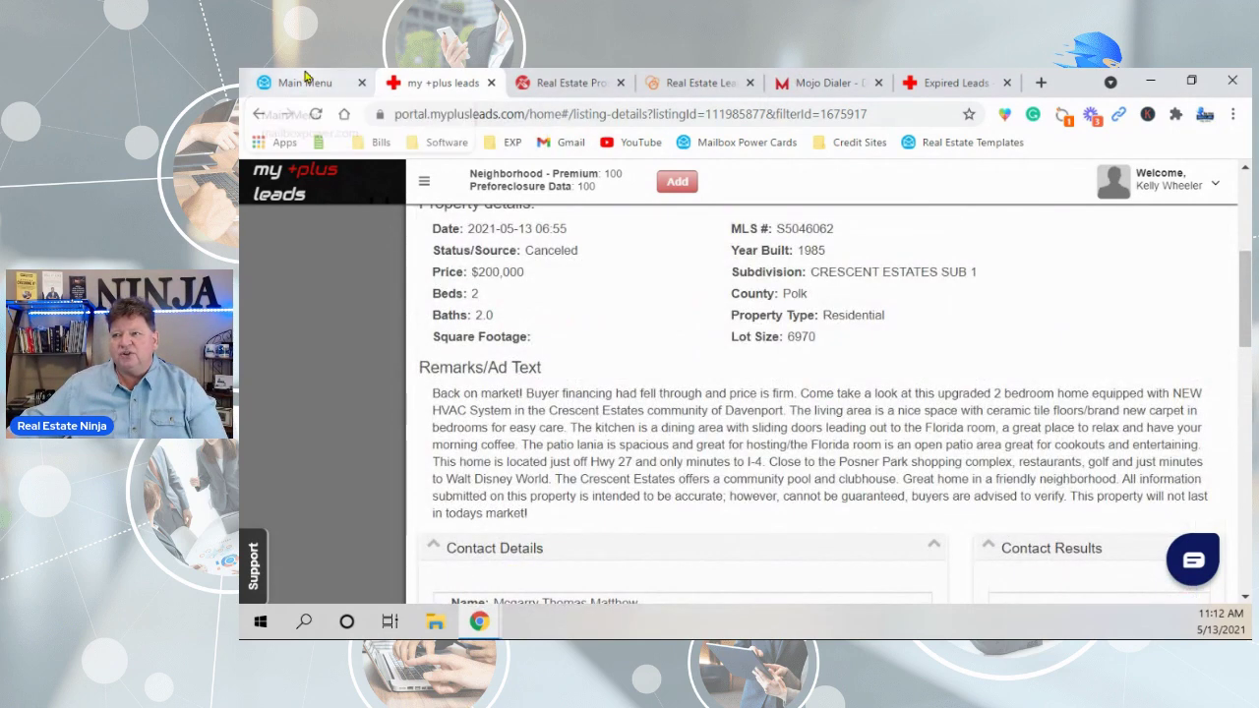
left_click(315, 80)
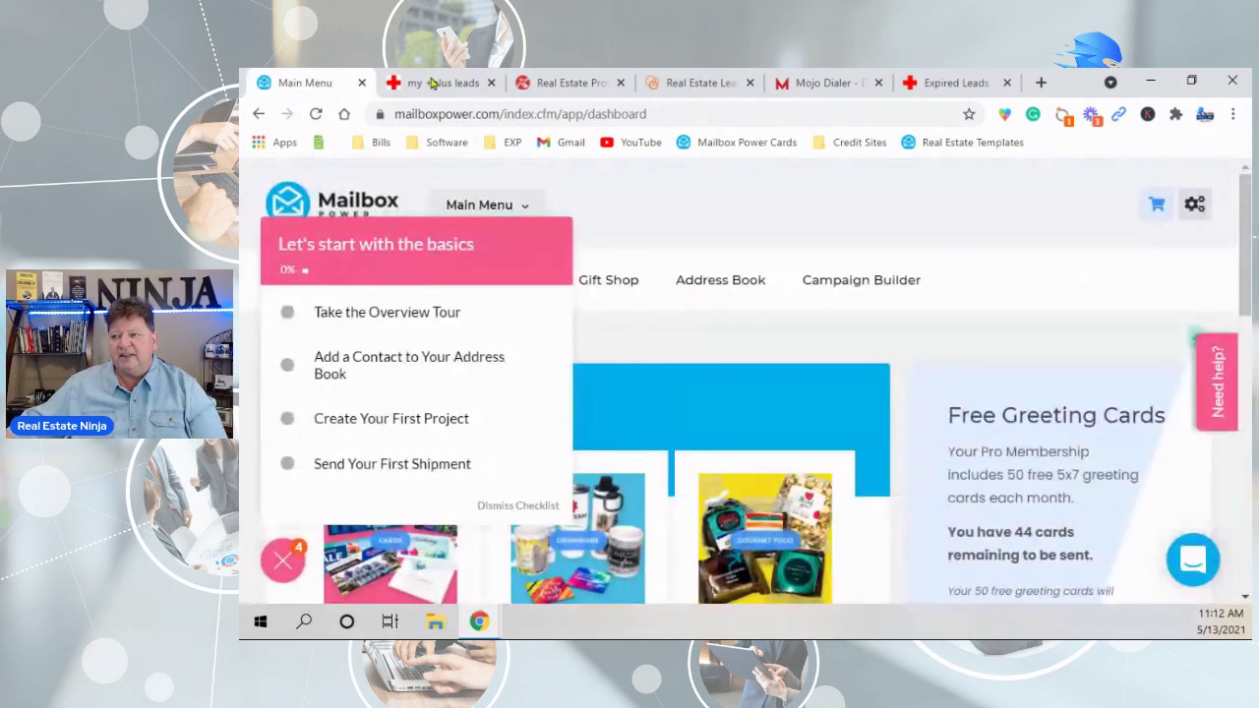
left_click(277, 569)
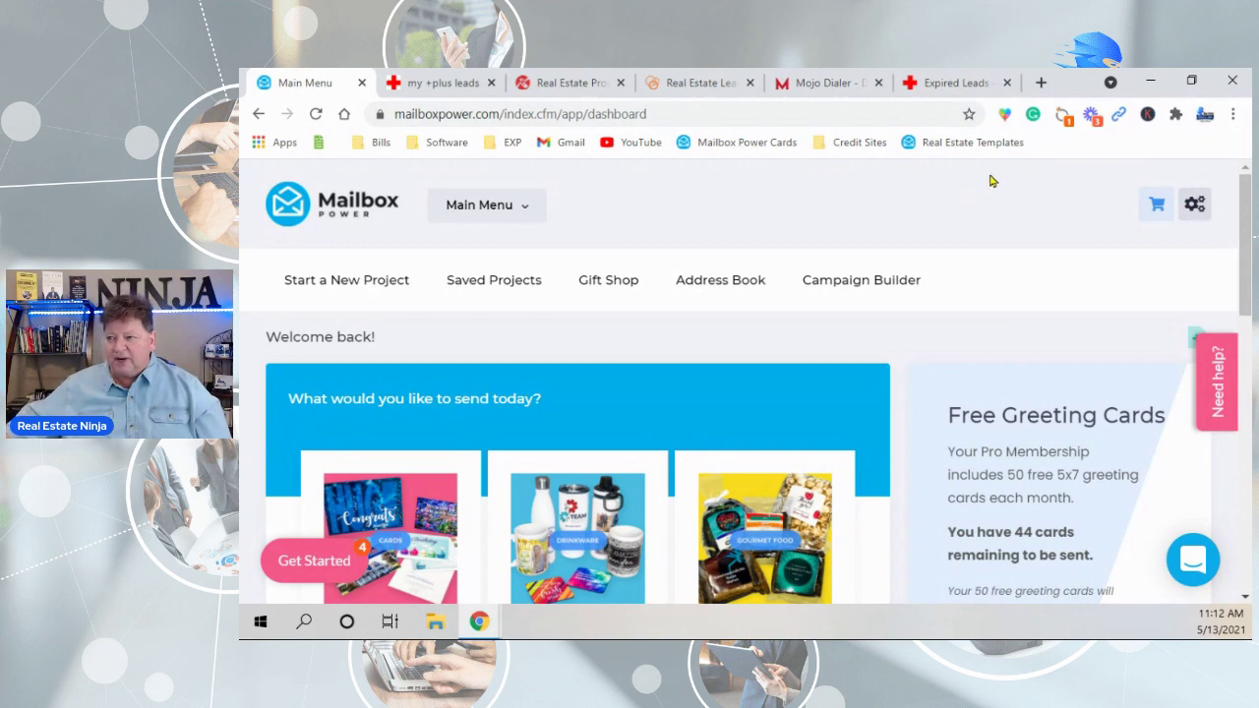
left_click(721, 281)
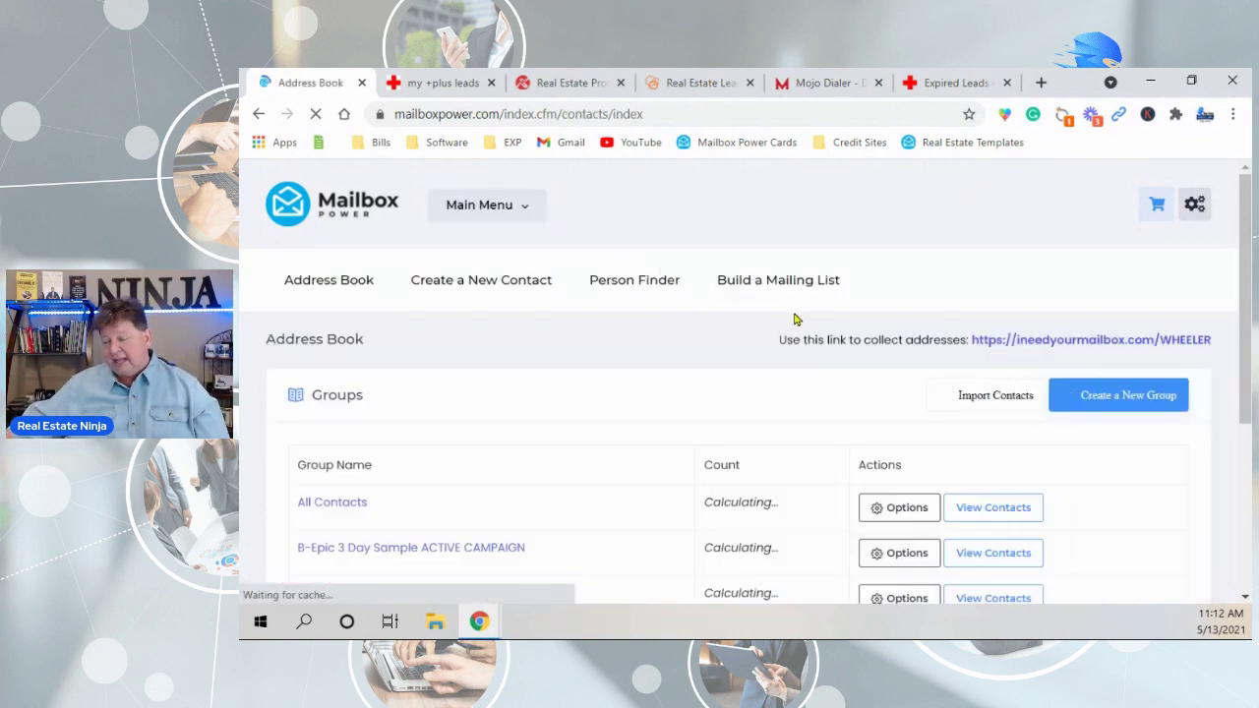
left_click(491, 288)
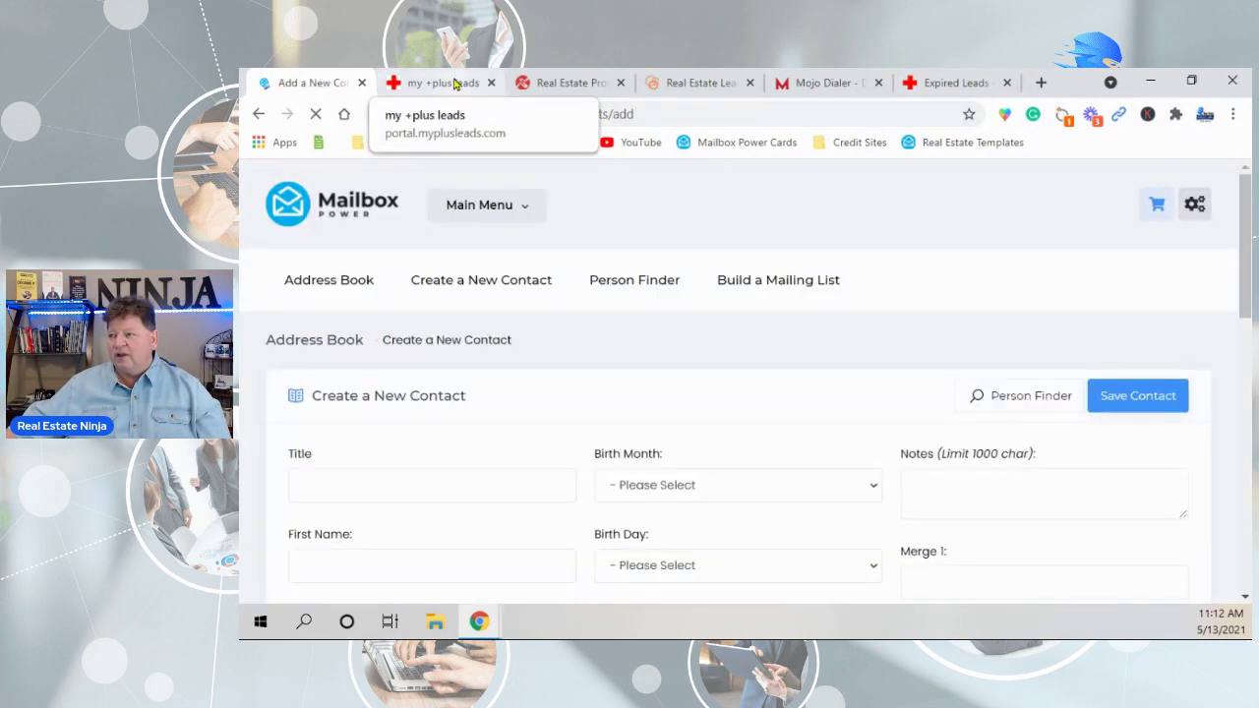
Paste the owner's full name into First Name and cut out the middle initial and surname
left_click(443, 83)
left_click(292, 82)
scroll(436, 390, "down", 2)
right_click(370, 390)
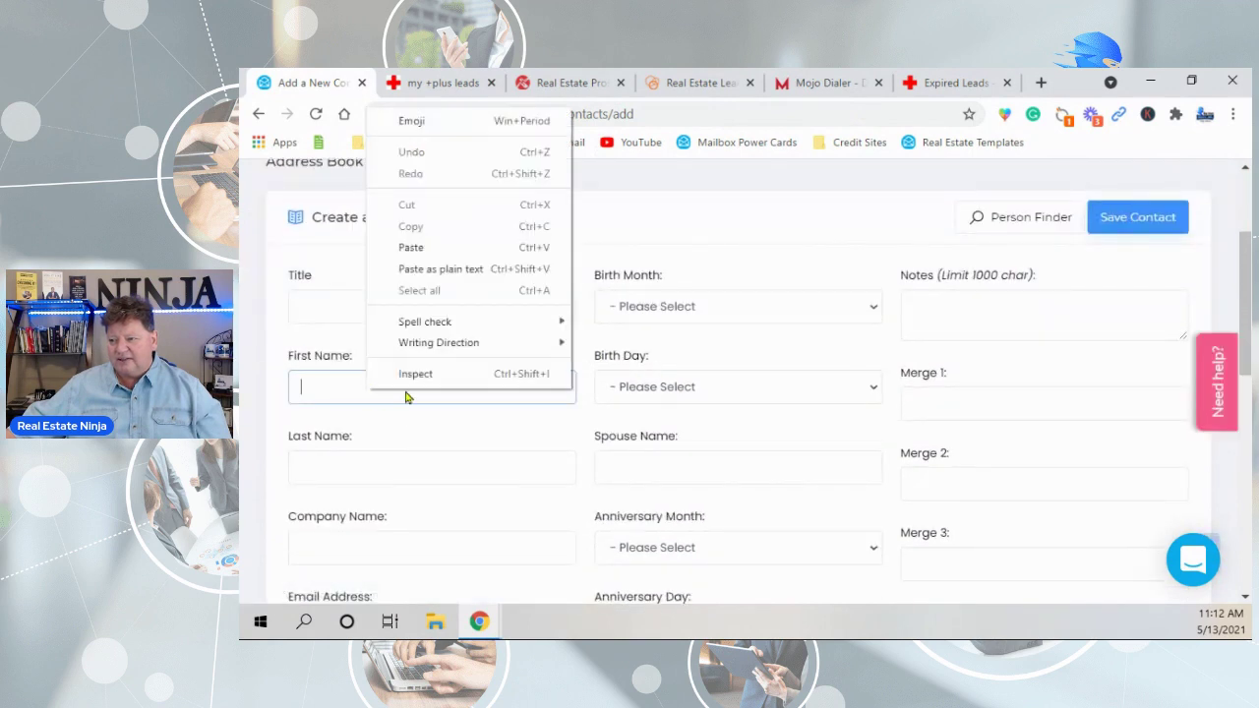
left_click(437, 270)
left_click_drag(348, 394, 393, 386)
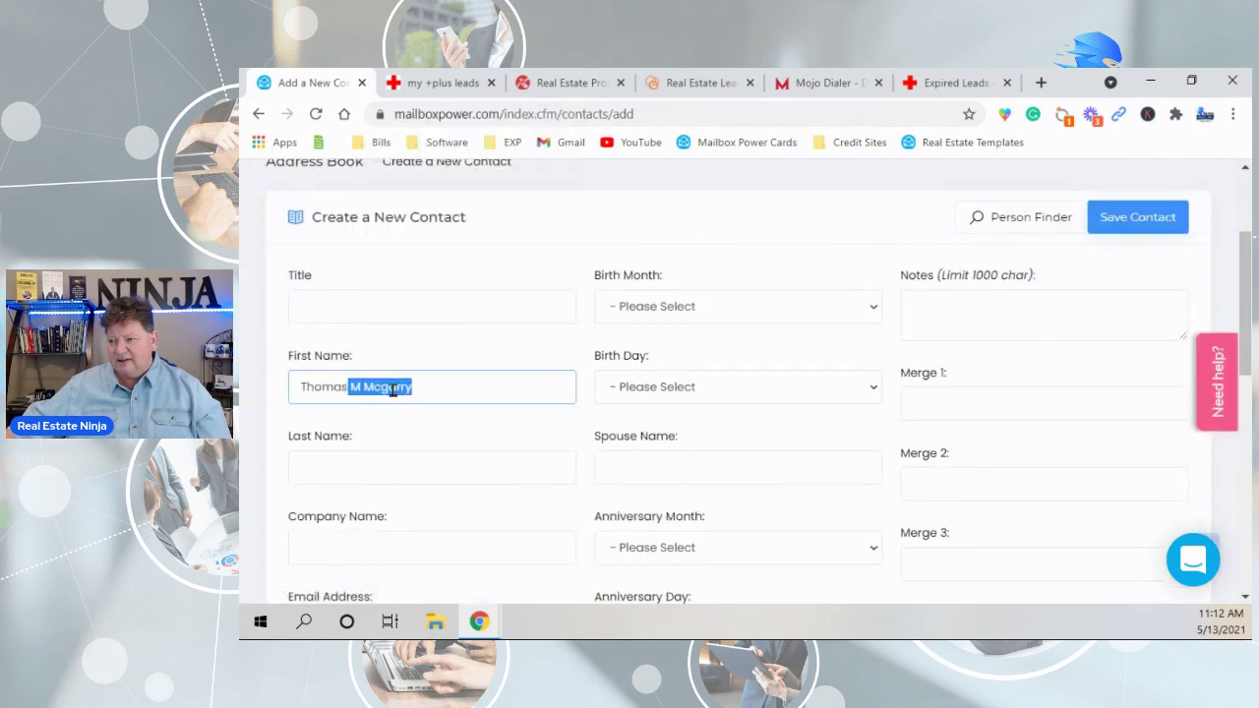
right_click(393, 387)
left_click(434, 326)
Paste the cut text into Last Name and delete the middle initial so only the surname stays
left_click(360, 466)
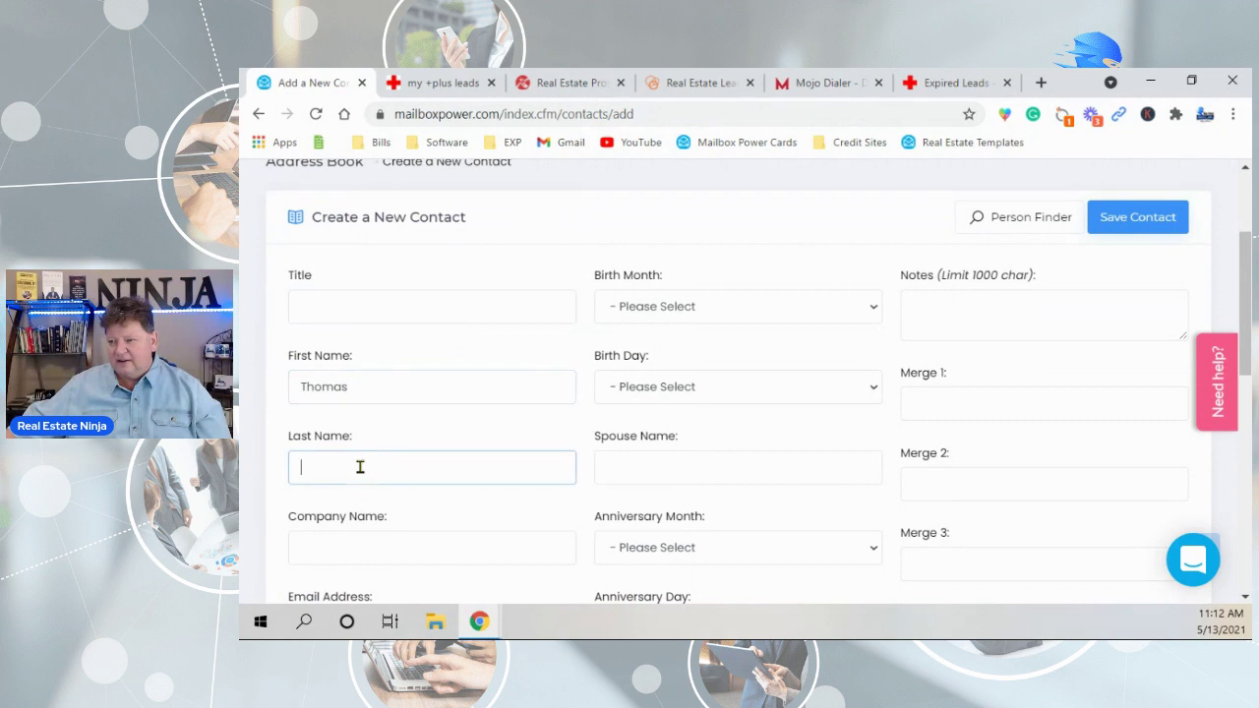
right_click(360, 466)
left_click(435, 325)
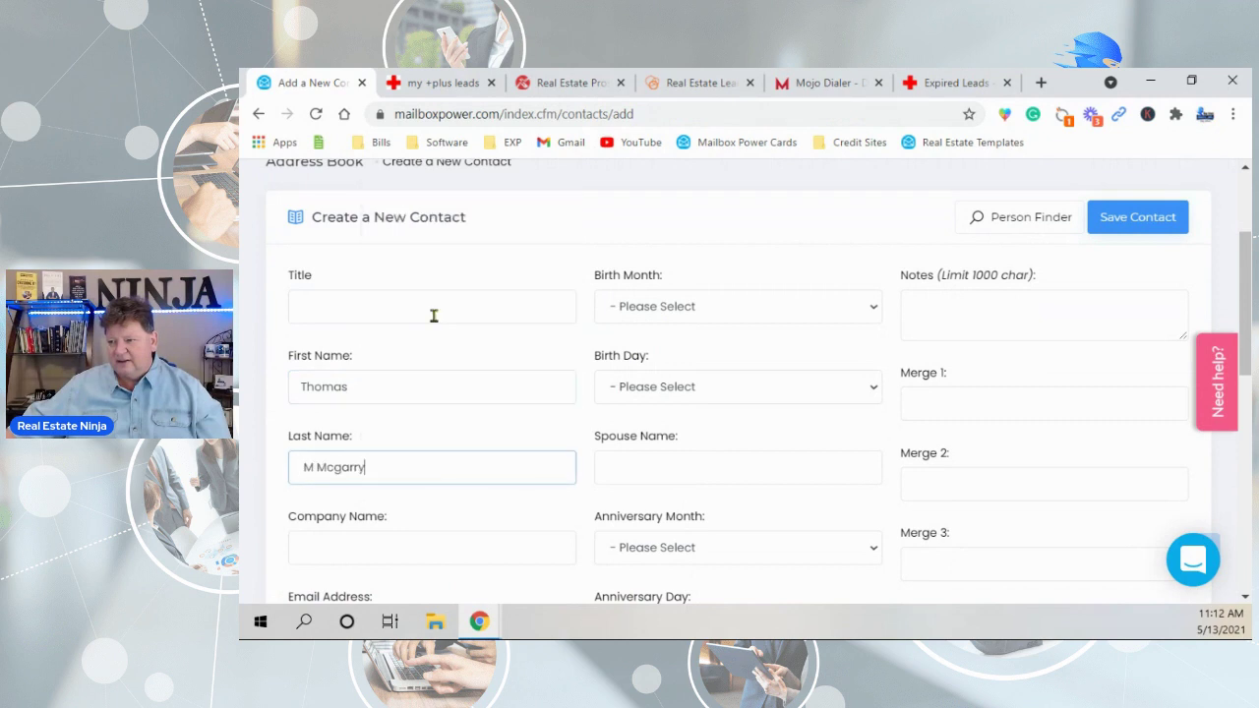
double_click(309, 468)
key("BackSpace")
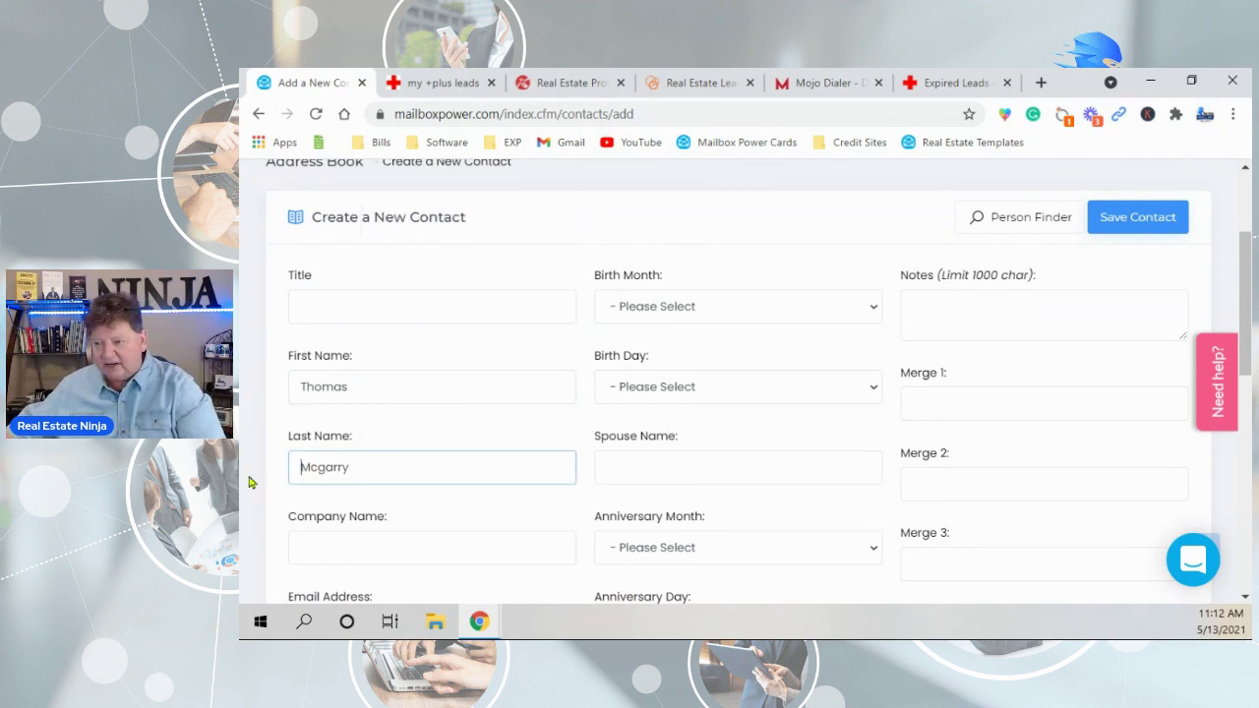
Switch to my +plus leads and copy the street address from the listing's heading
scroll(351, 452, "down", 3)
scroll(346, 443, "down", 1)
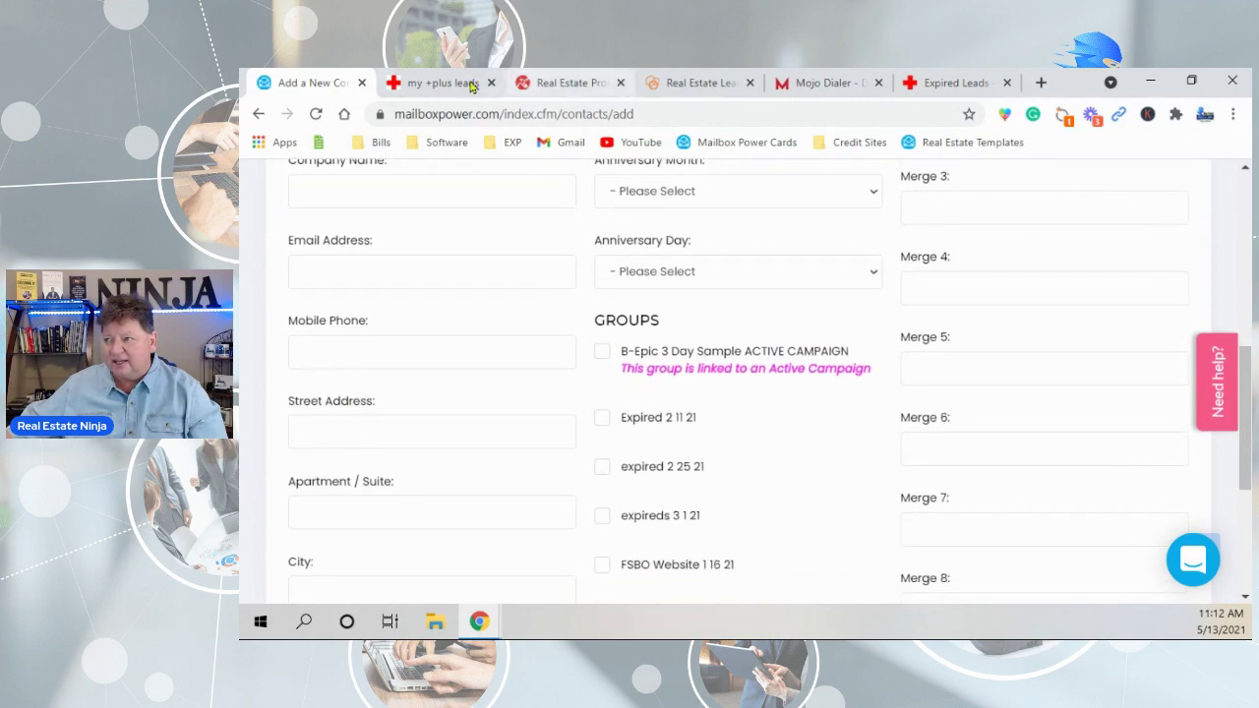
left_click(438, 85)
scroll(600, 408, "up", 5)
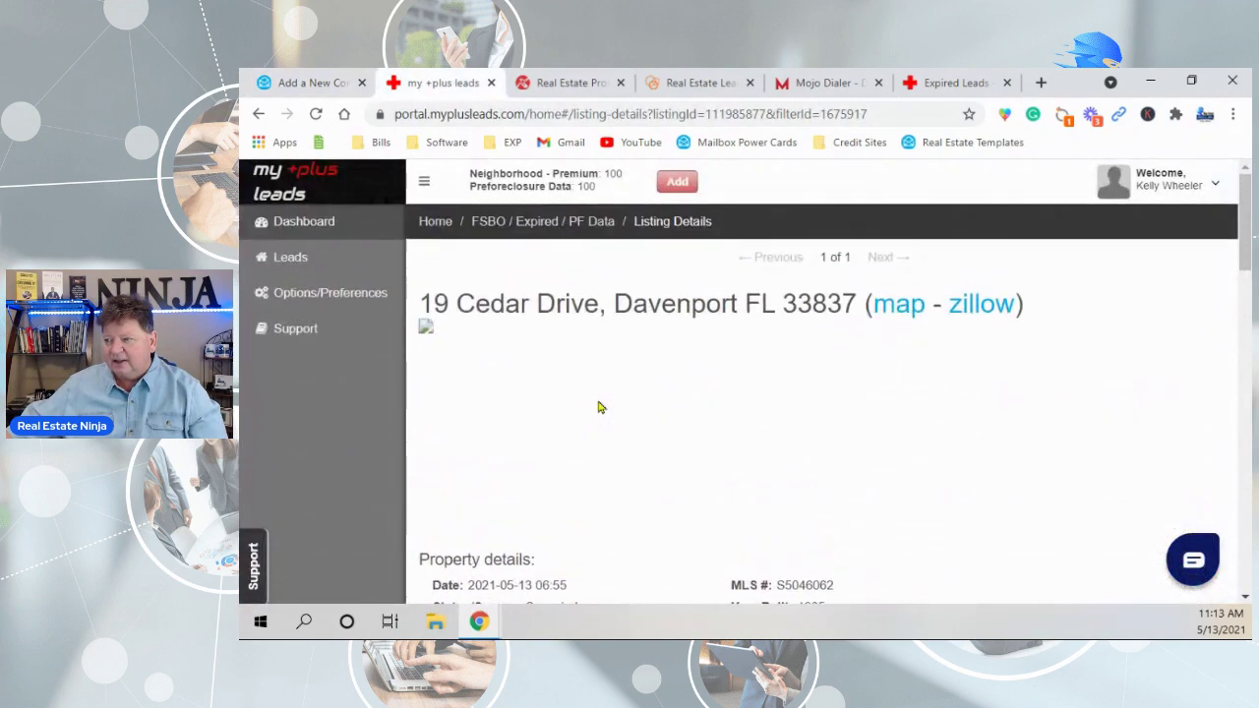
left_click_drag(419, 305, 597, 303)
right_click(580, 305)
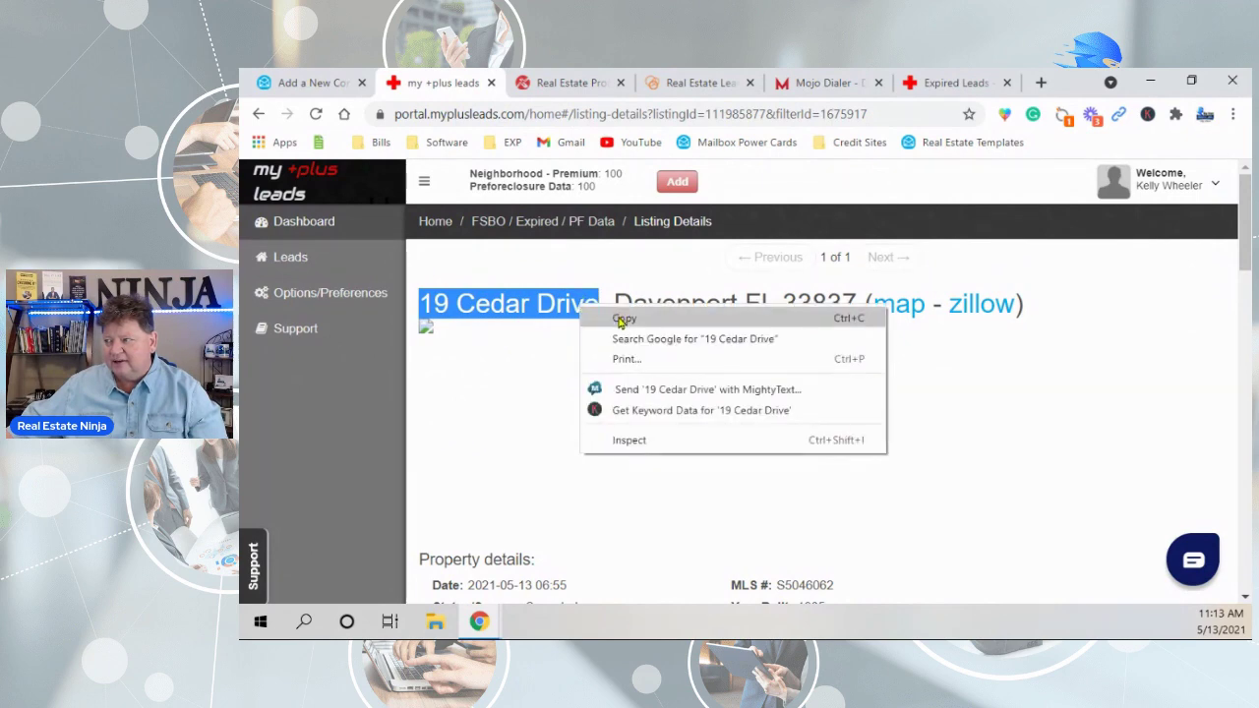
left_click(622, 319)
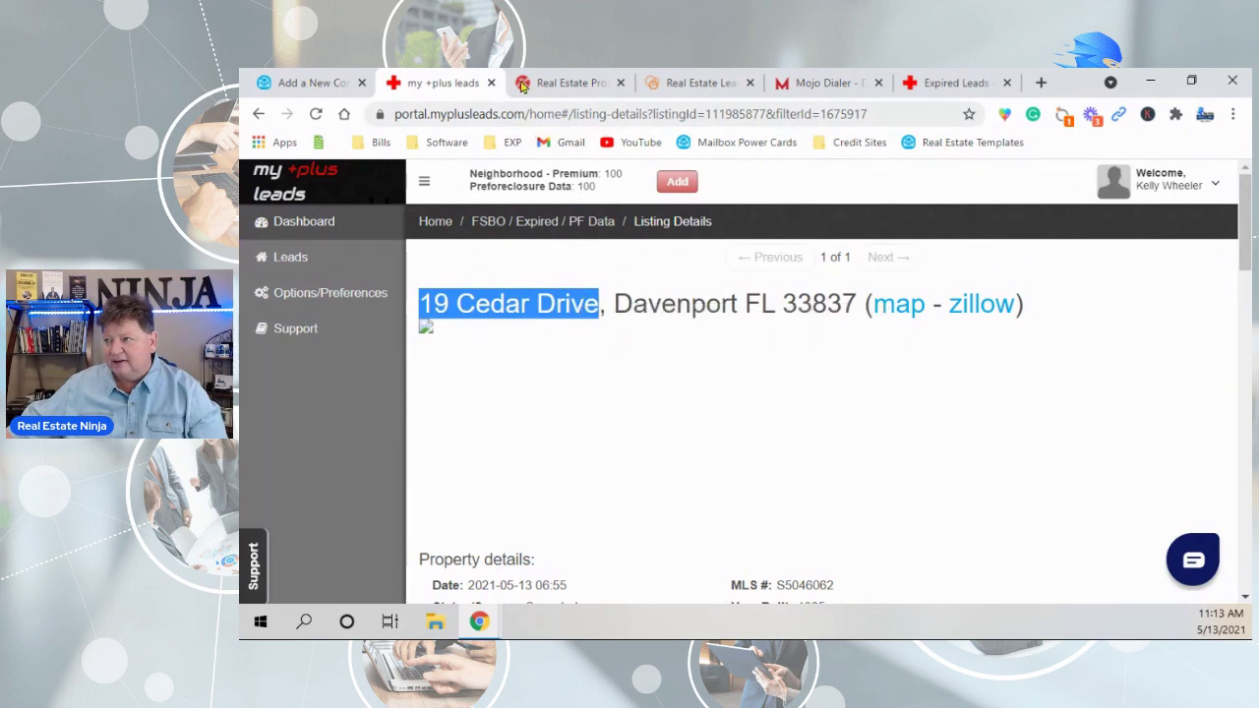
Switch to Mailbox Power, paste the property's street address into Street Address and dismiss the address suggestions
left_click(310, 84)
right_click(333, 430)
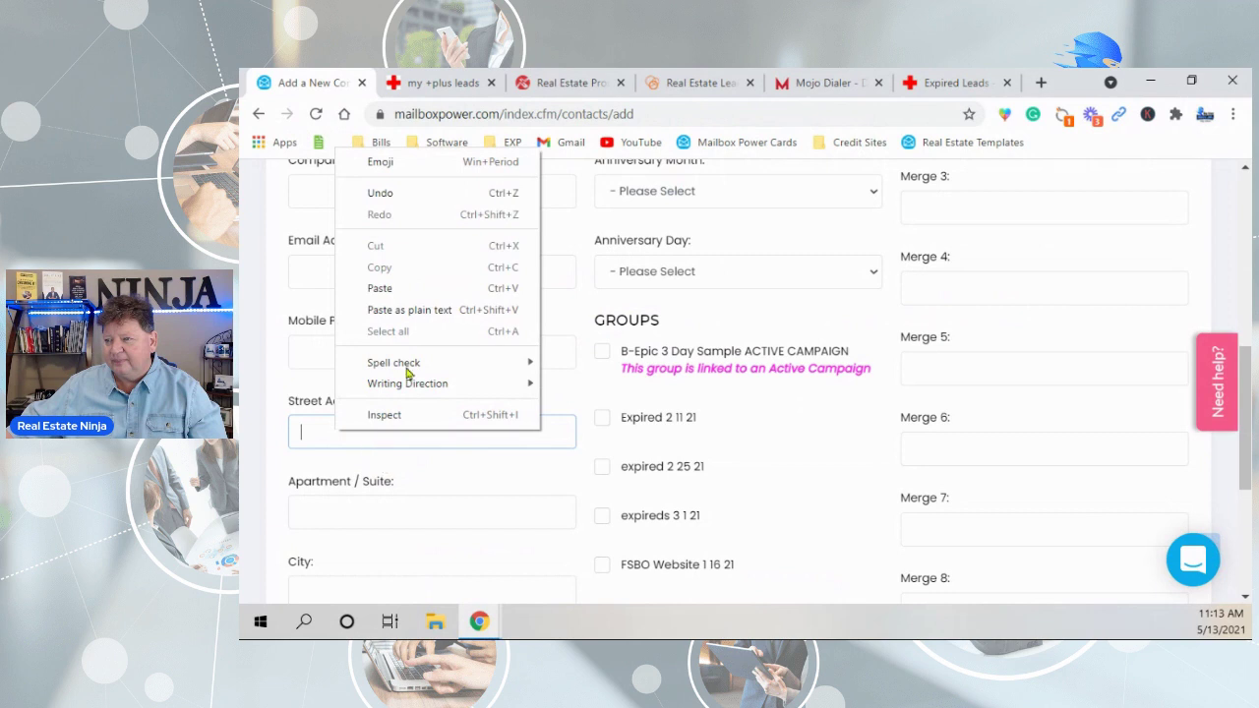
left_click(418, 282)
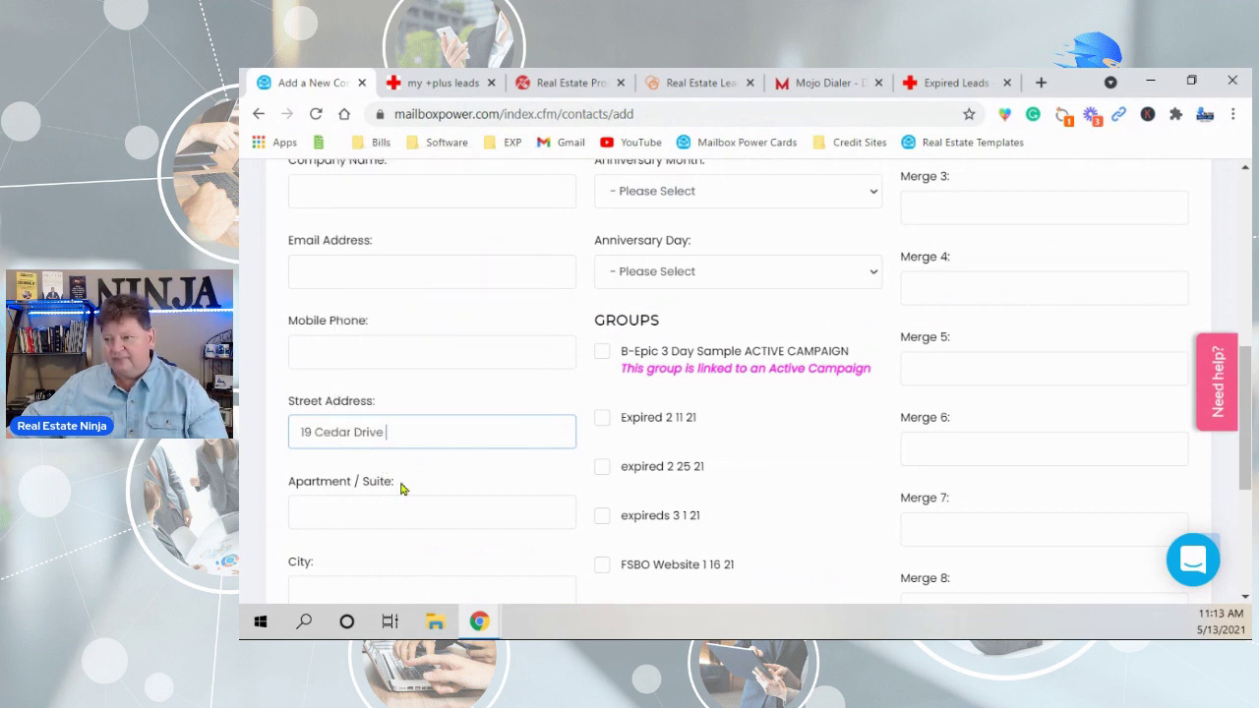
scroll(254, 433, "down", 2)
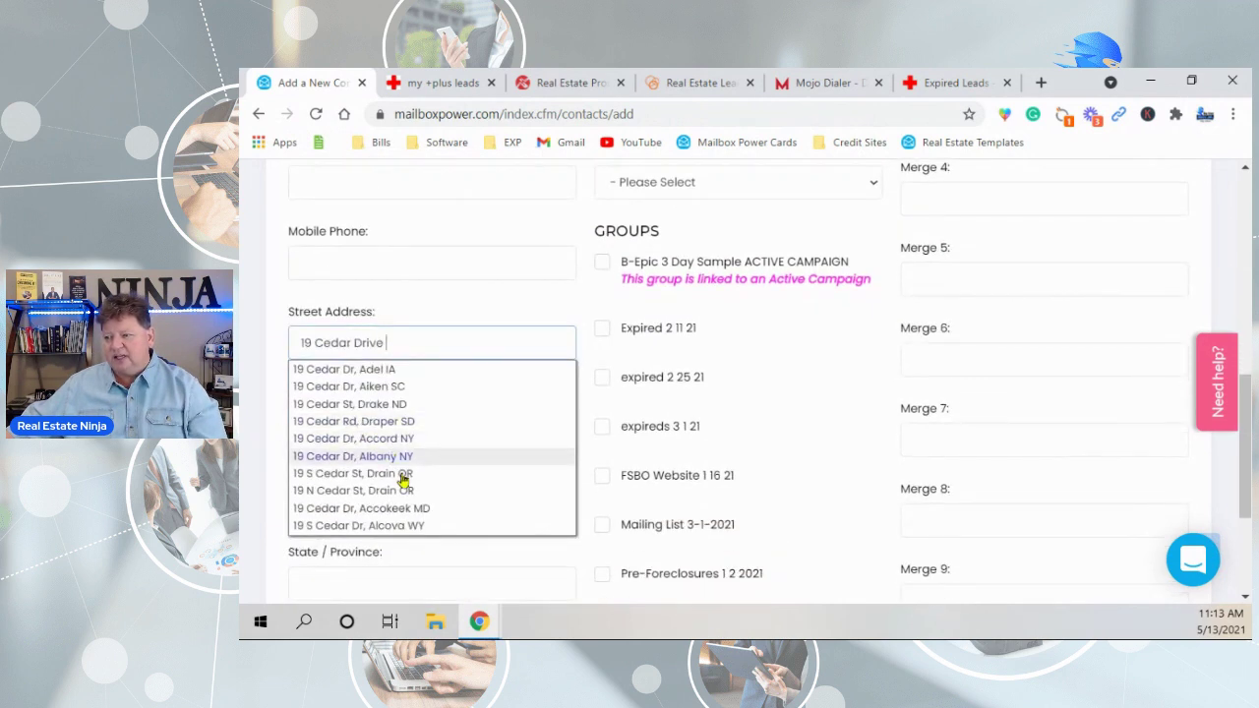
left_click(267, 423)
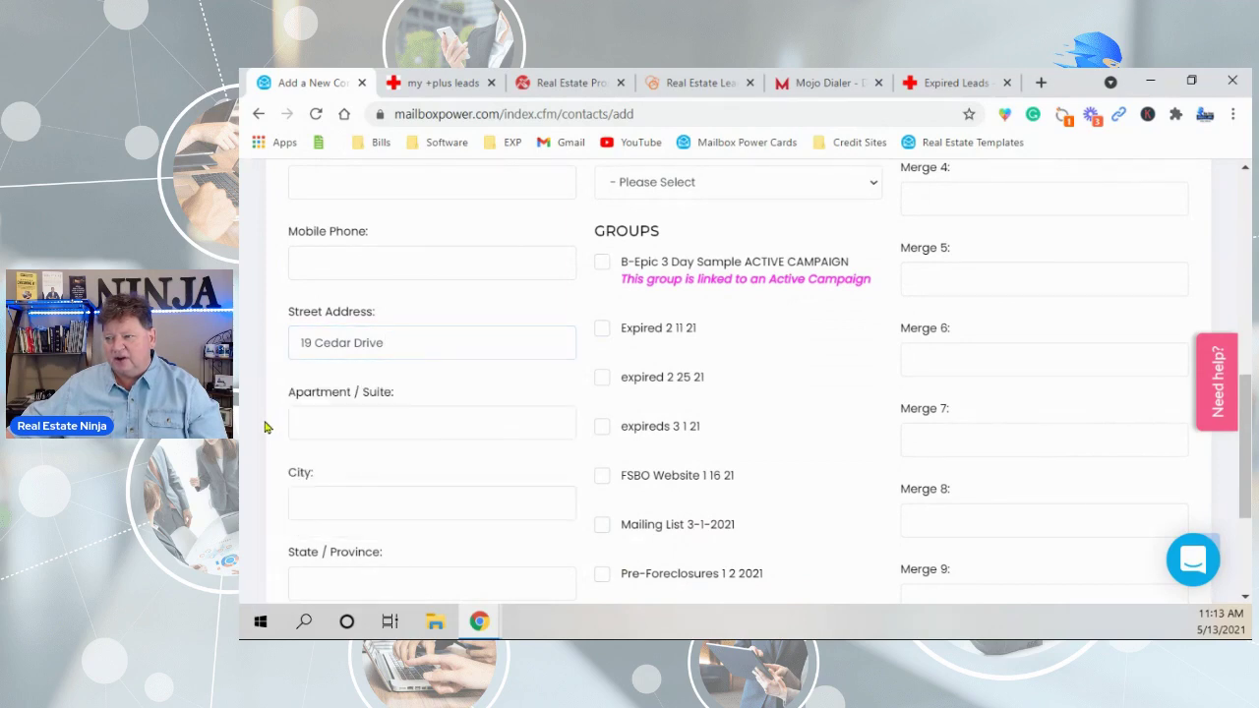
Check the listing's city in my +plus leads and enter it in the new Mailbox Power contact's City field
scroll(264, 426, "down", 2)
left_click(339, 415)
left_click(441, 83)
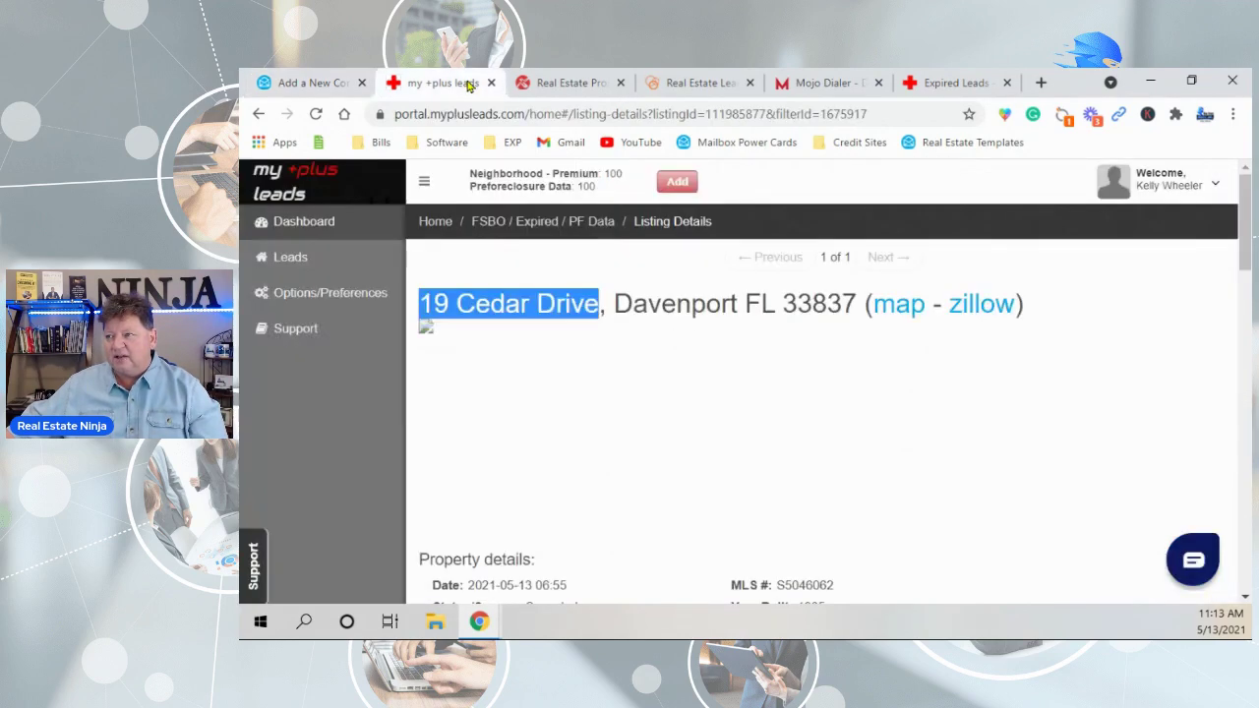
left_click(358, 79)
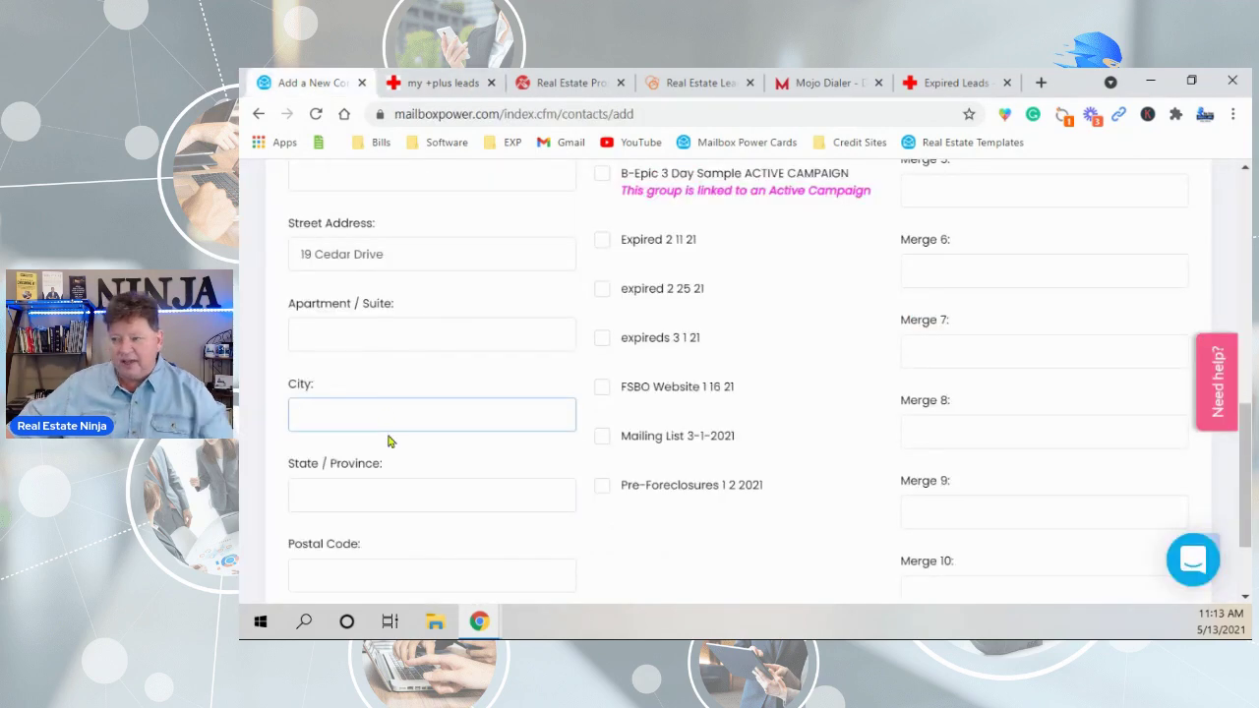
type("Dave")
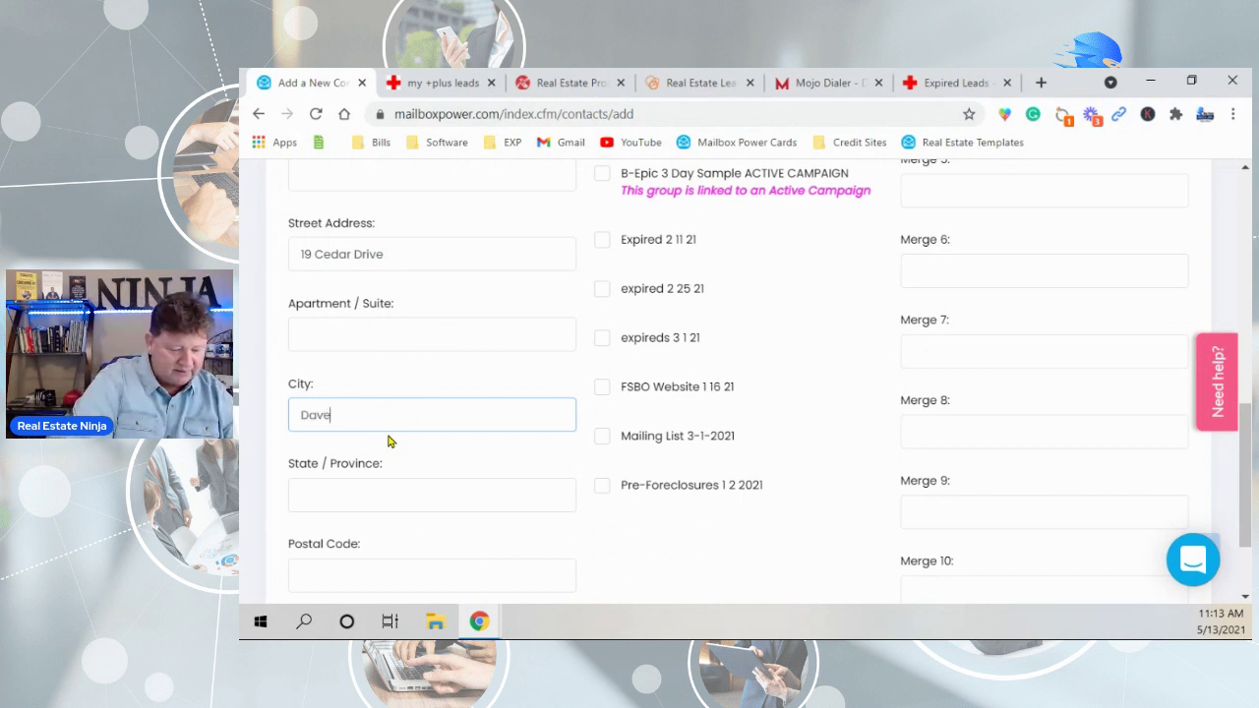
type("nport")
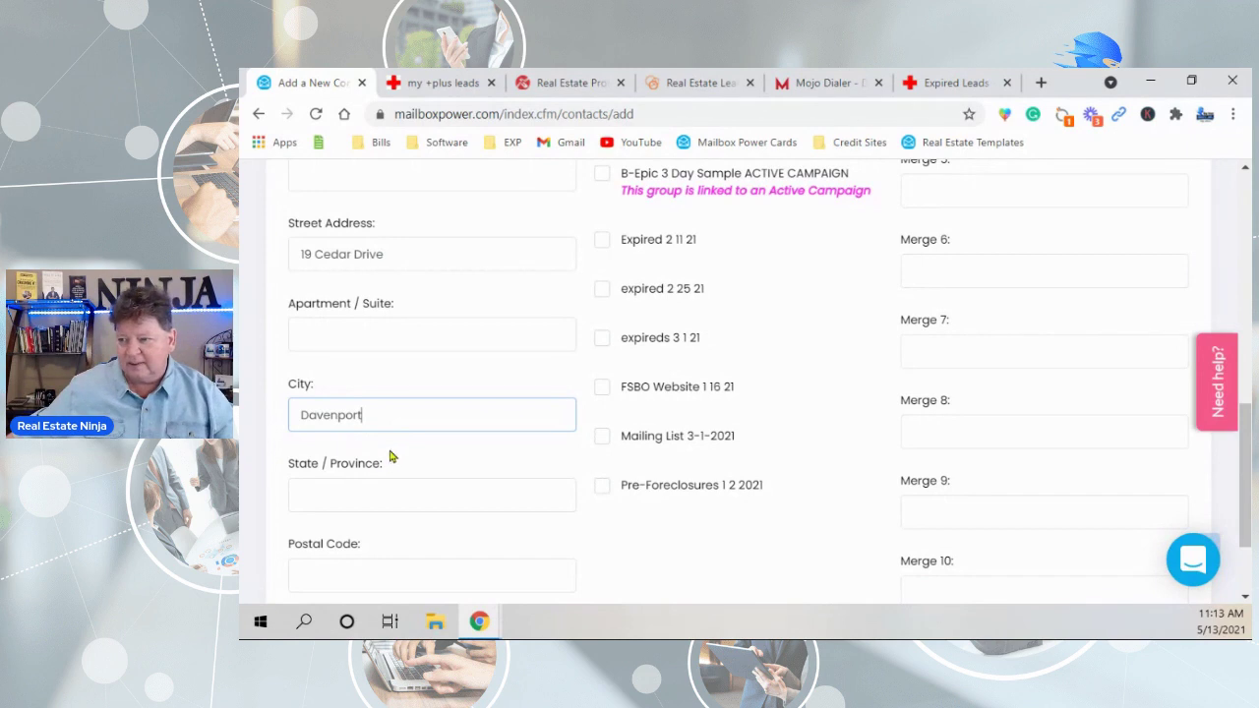
Enter the property's state and accept the suggested address to fill in the postal code
left_click(388, 490)
type("Fl")
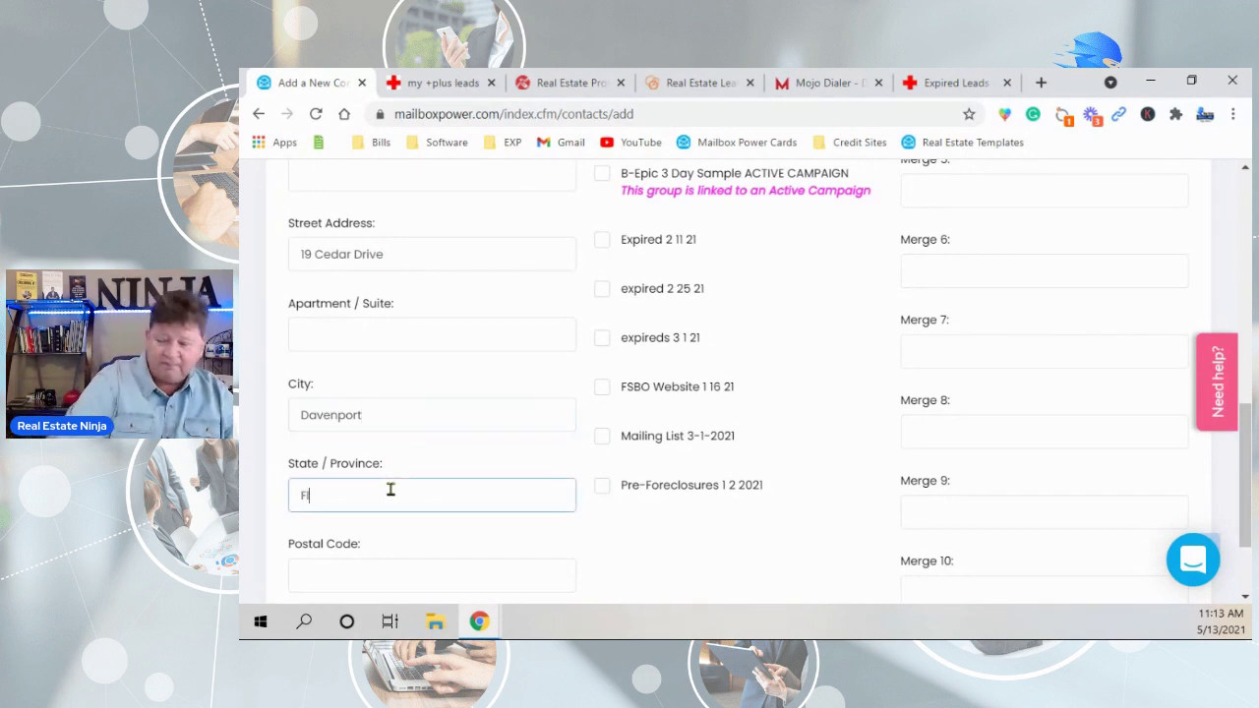
left_click(423, 362)
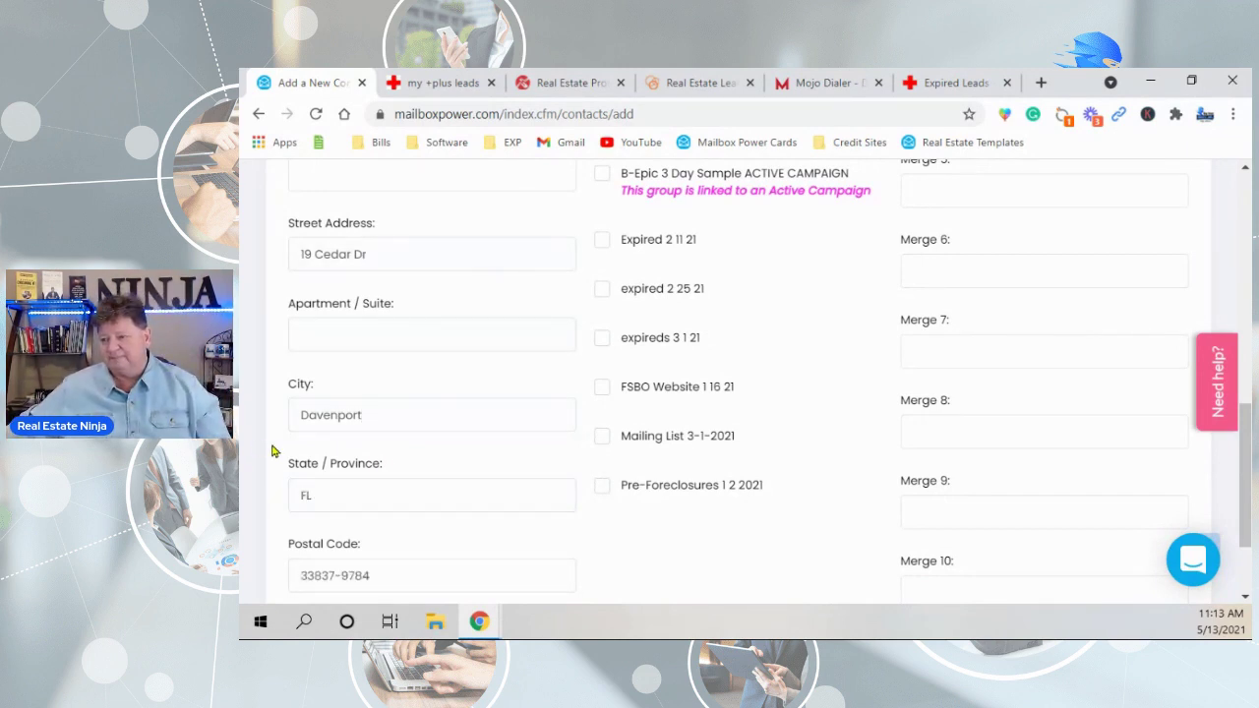
Copy the owner's surname from Last Name and save the new contact
scroll(274, 450, "down", 2)
scroll(423, 444, "up", 5)
scroll(341, 250, "up", 1)
left_click_drag(298, 337, 361, 332)
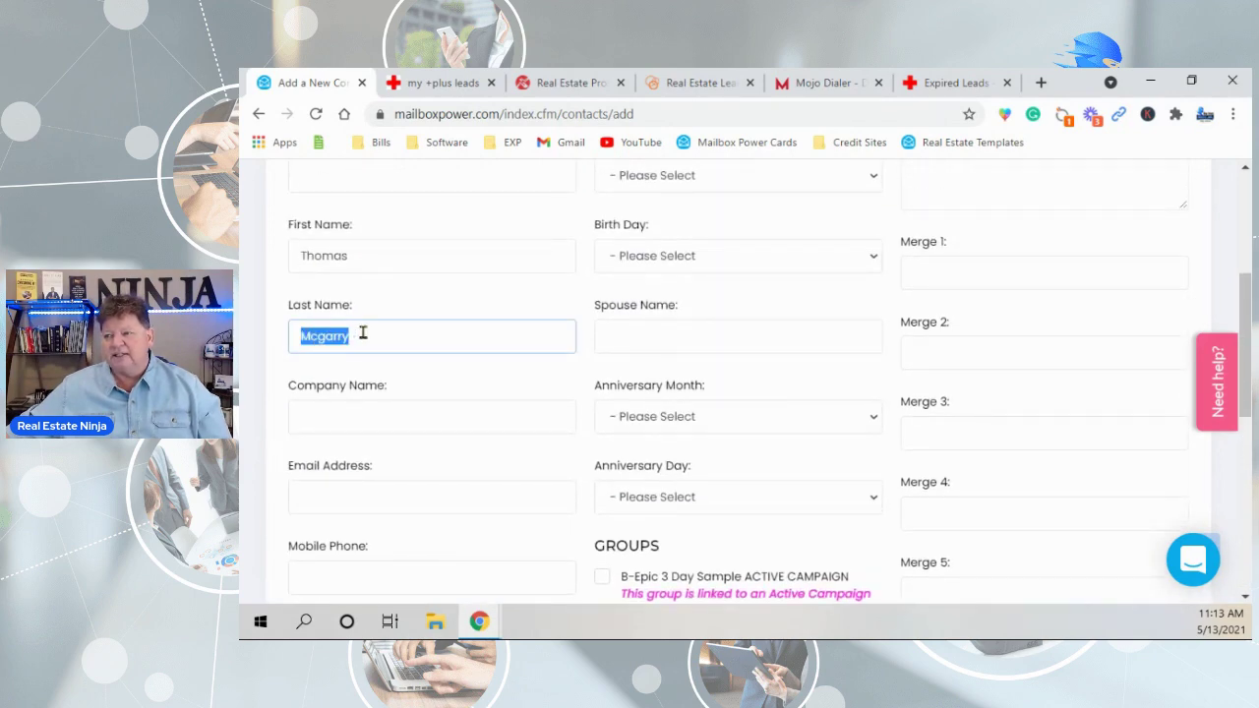
right_click(325, 338)
left_click(378, 349)
scroll(379, 349, "up", 4)
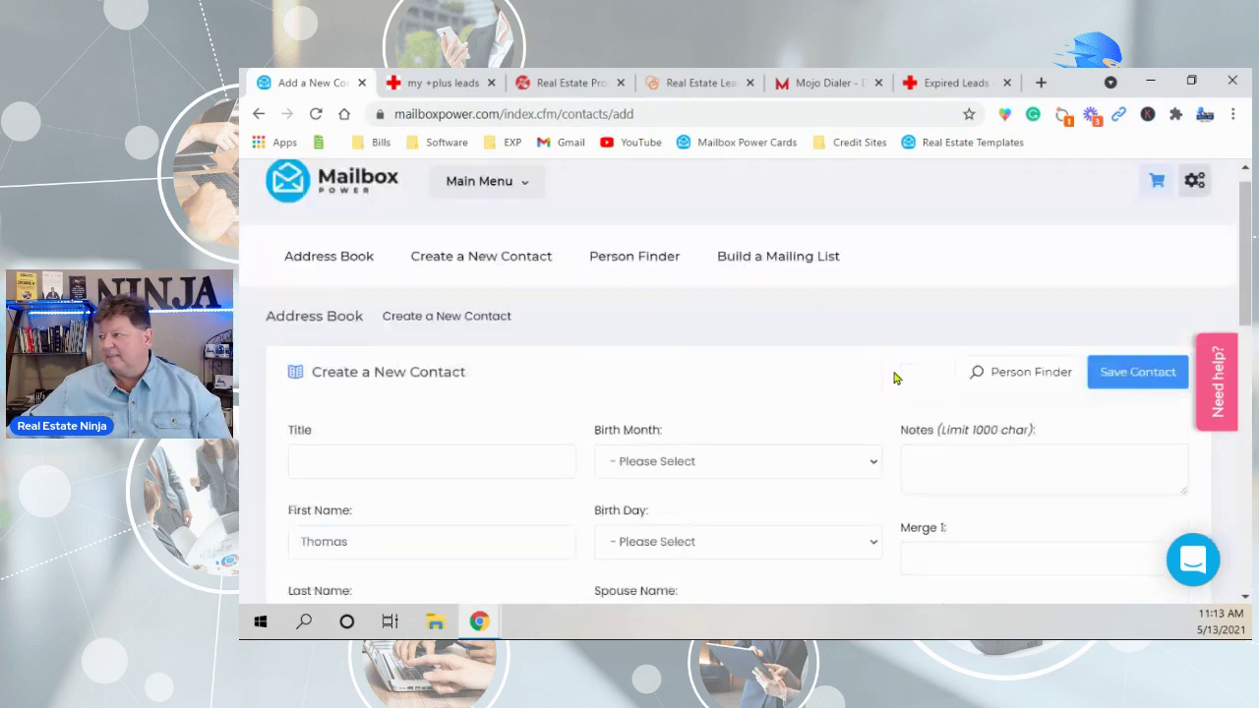
left_click(1124, 394)
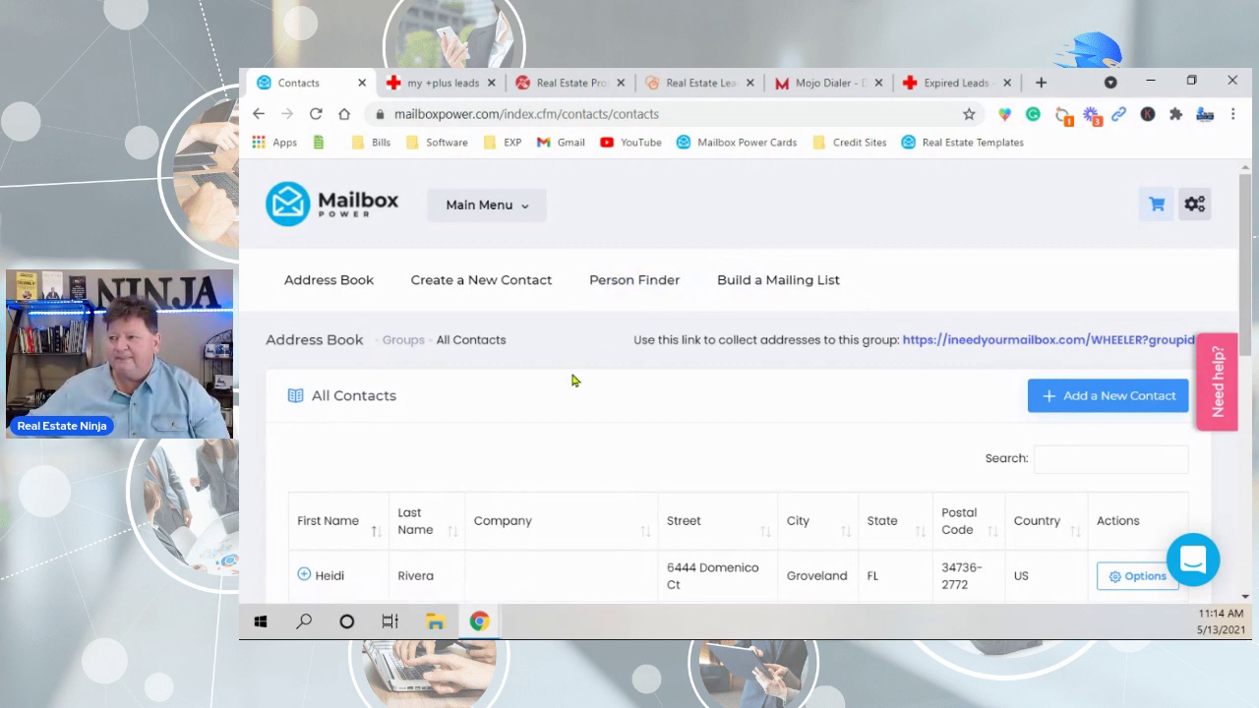
Go to the Campaign Builder and open the Expired Drip campaign for editing
left_click(520, 205)
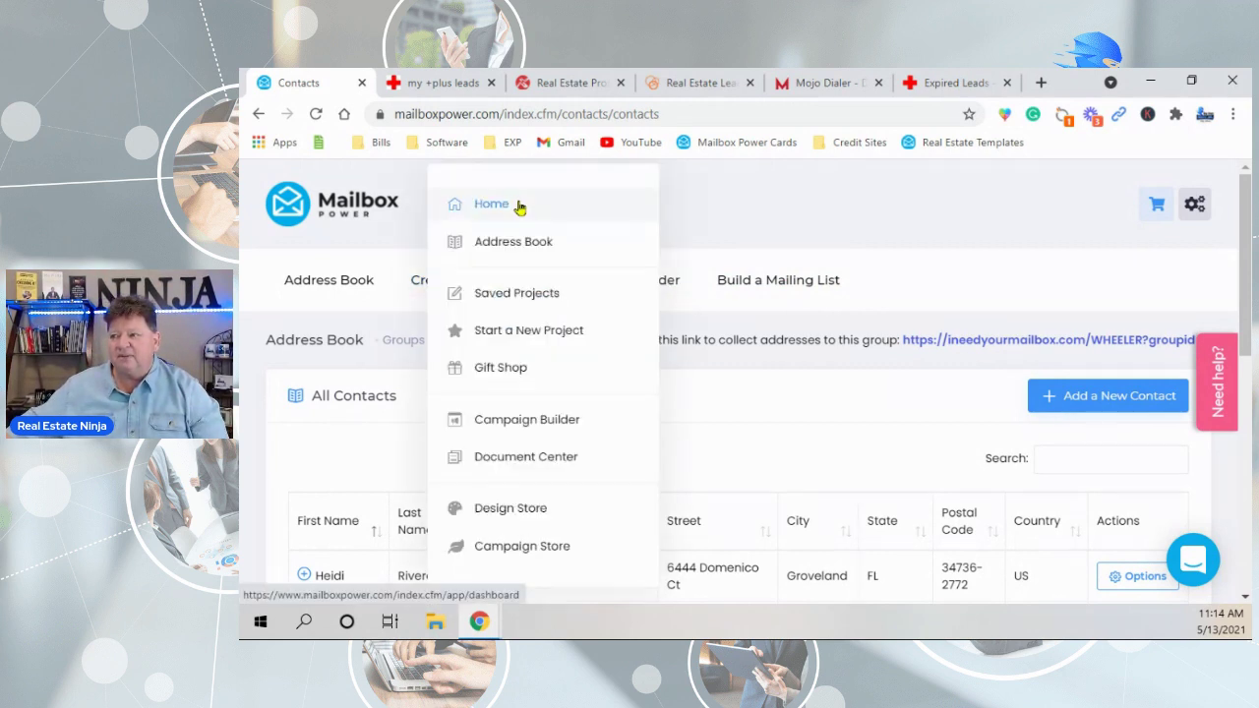
left_click(455, 85)
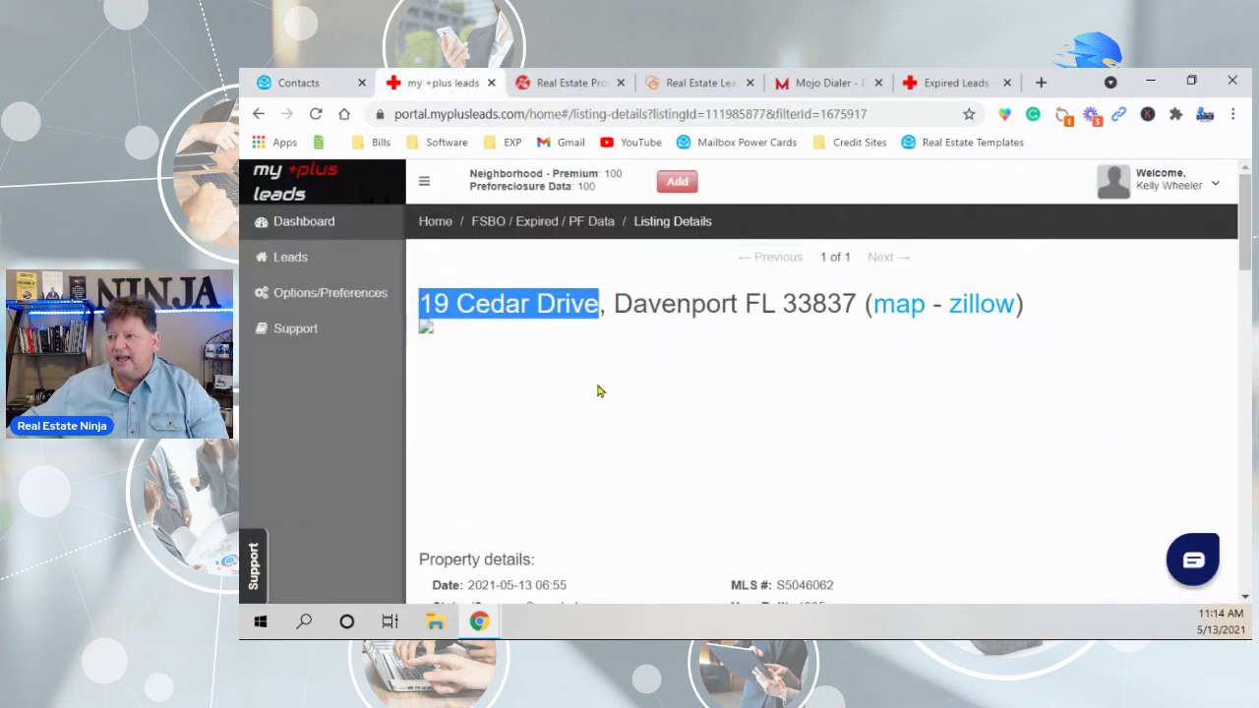
left_click(307, 86)
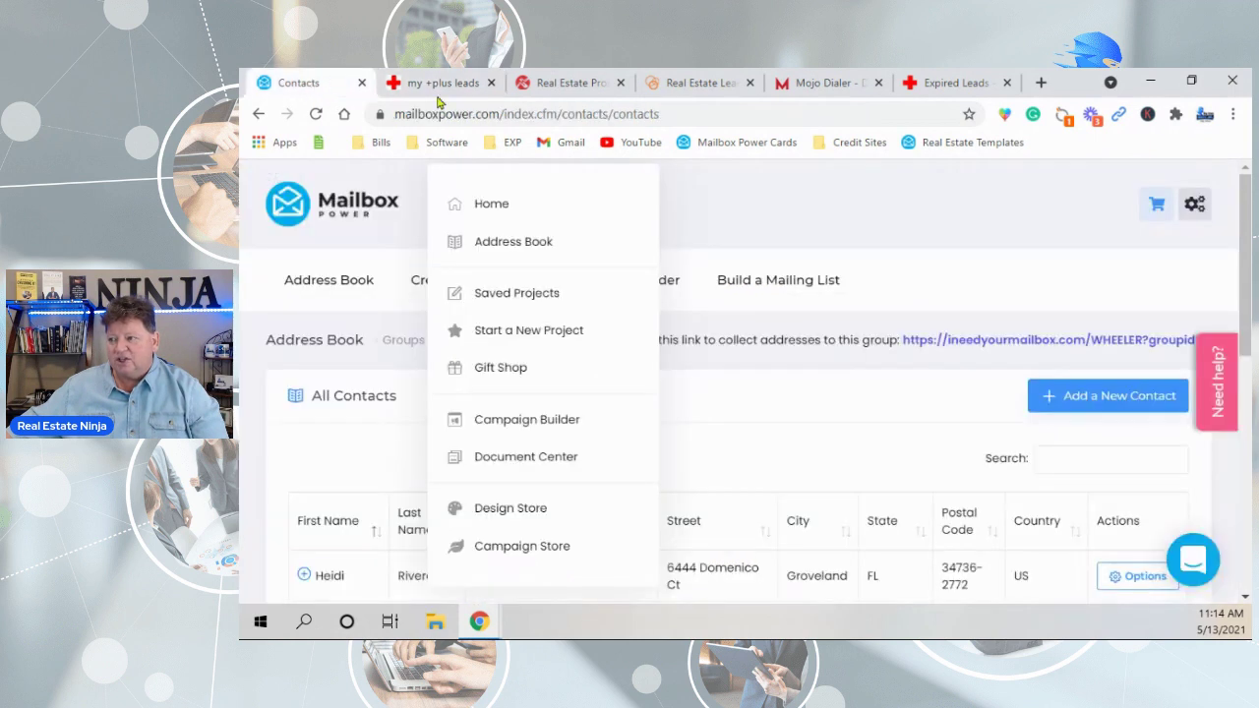
left_click(522, 425)
scroll(705, 407, "down", 3)
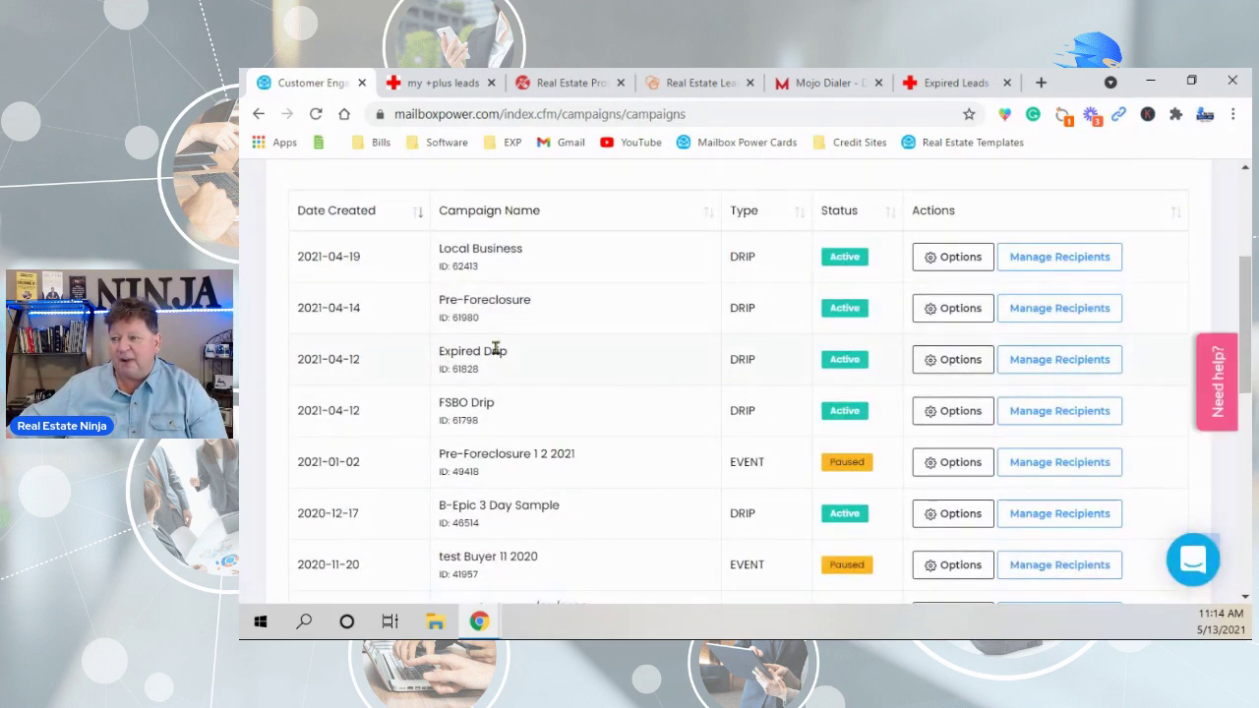
left_click(954, 359)
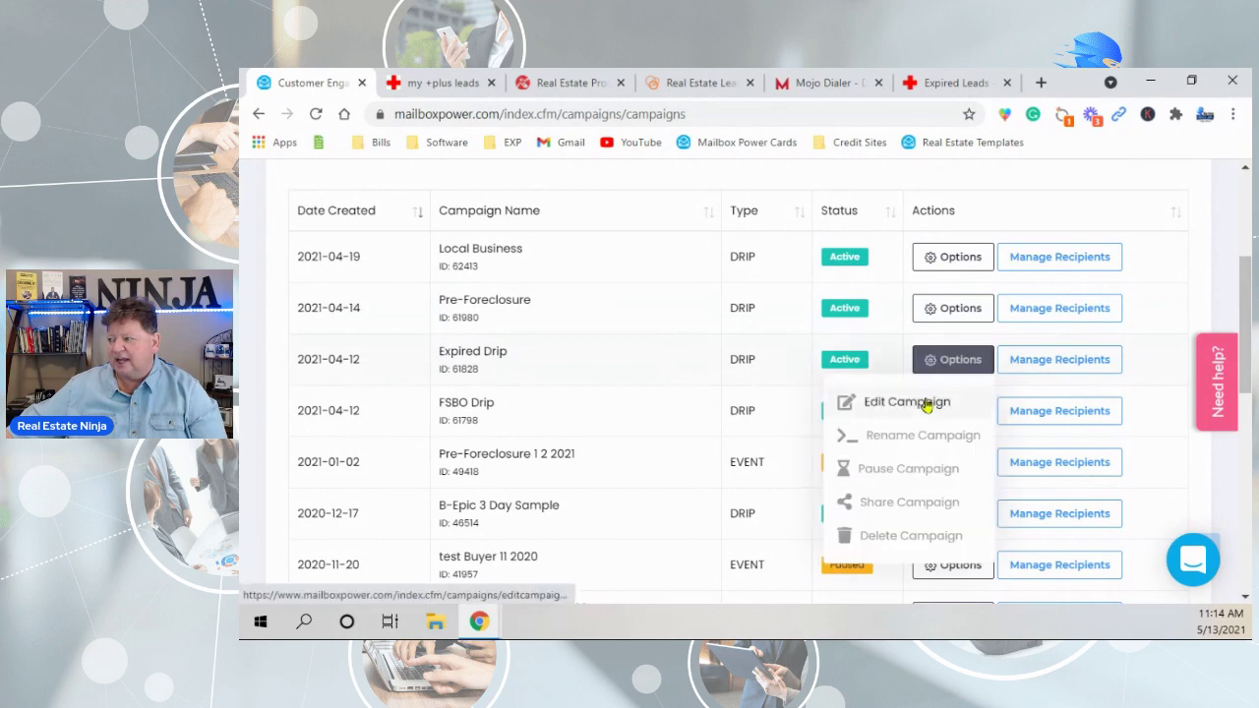
left_click(924, 403)
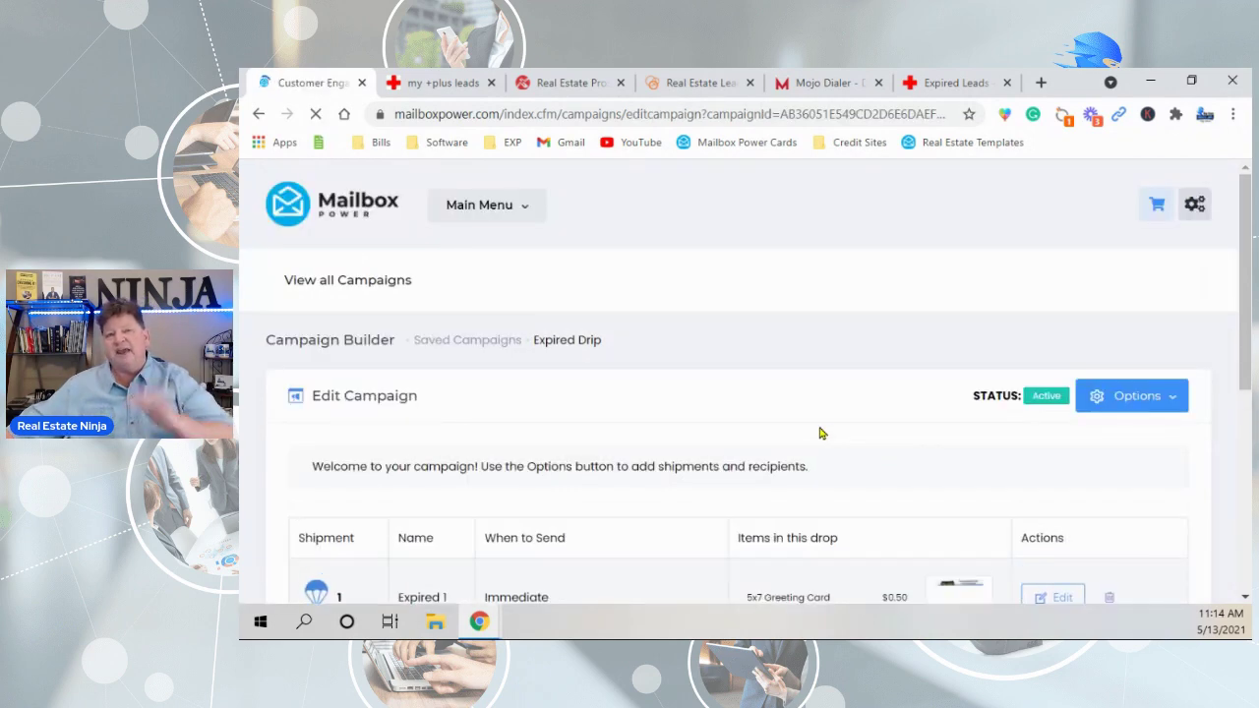
Review the Expired Drip campaign's shipments, send timing and mail items, and check the listing's contact details in my +plus leads
scroll(809, 384, "down", 4)
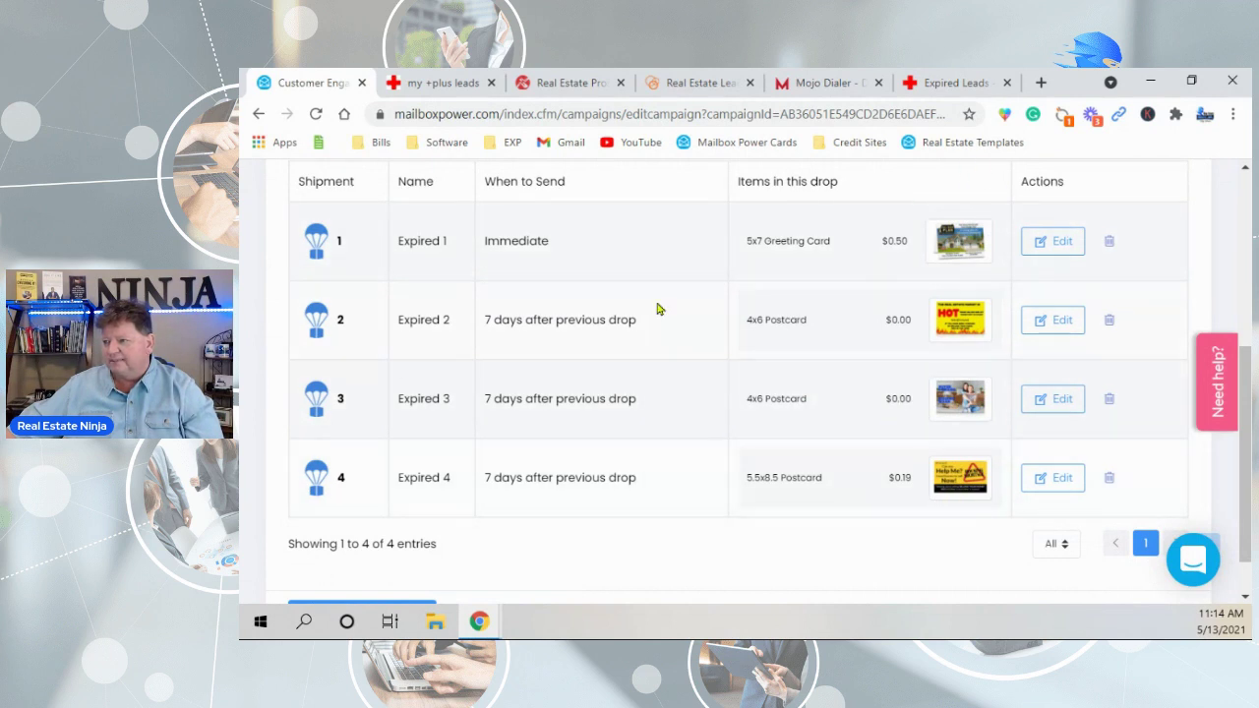
scroll(658, 418, "up", 1)
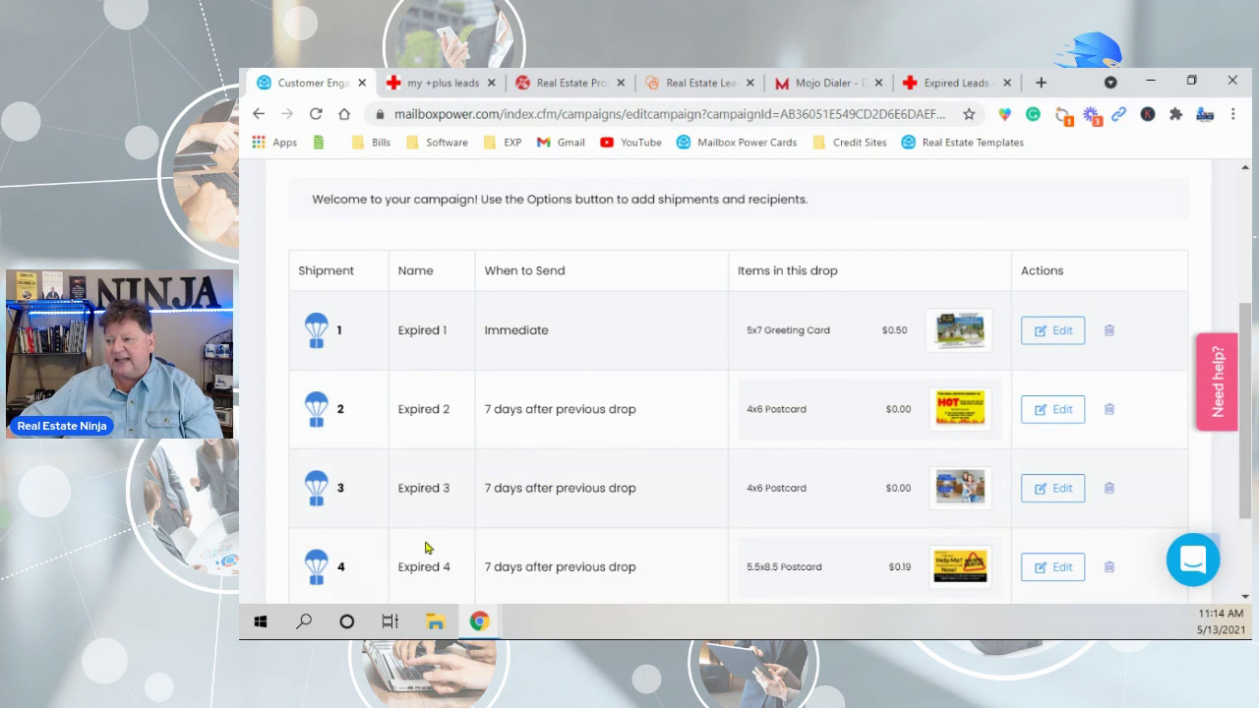
scroll(740, 497, "up", 1)
scroll(736, 495, "down", 3)
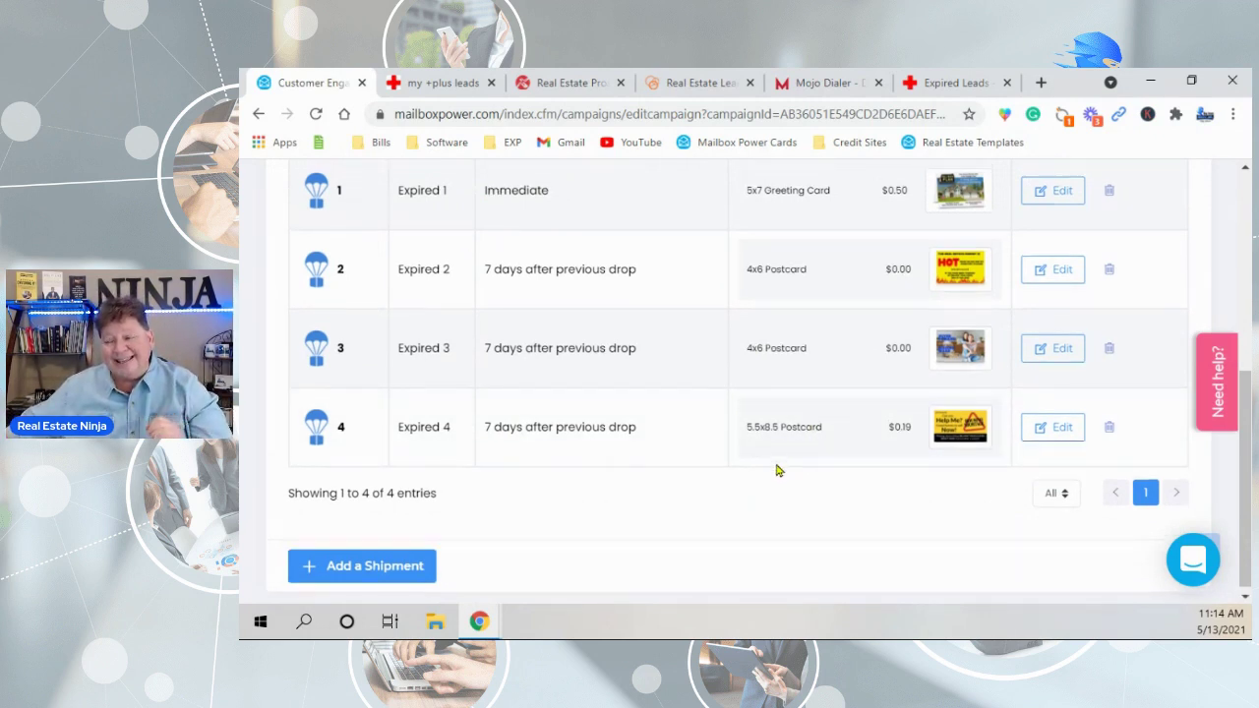
scroll(775, 470, "up", 1)
left_click(445, 83)
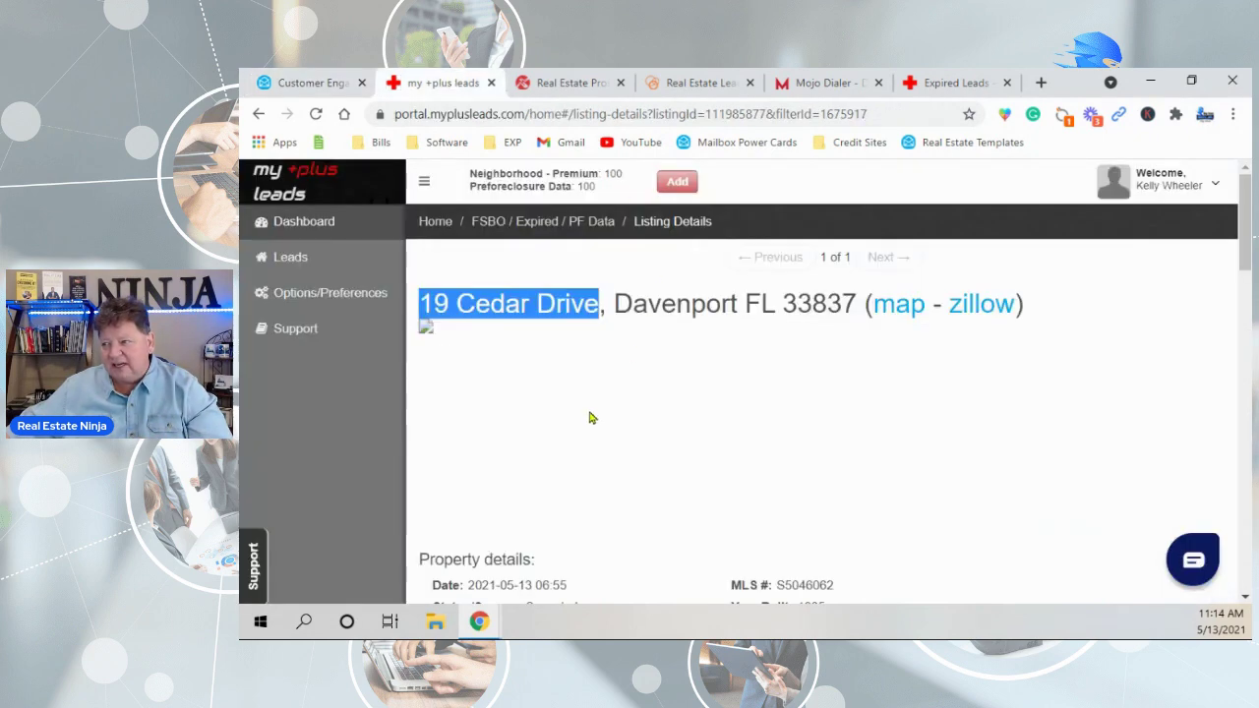
scroll(590, 416, "down", 7)
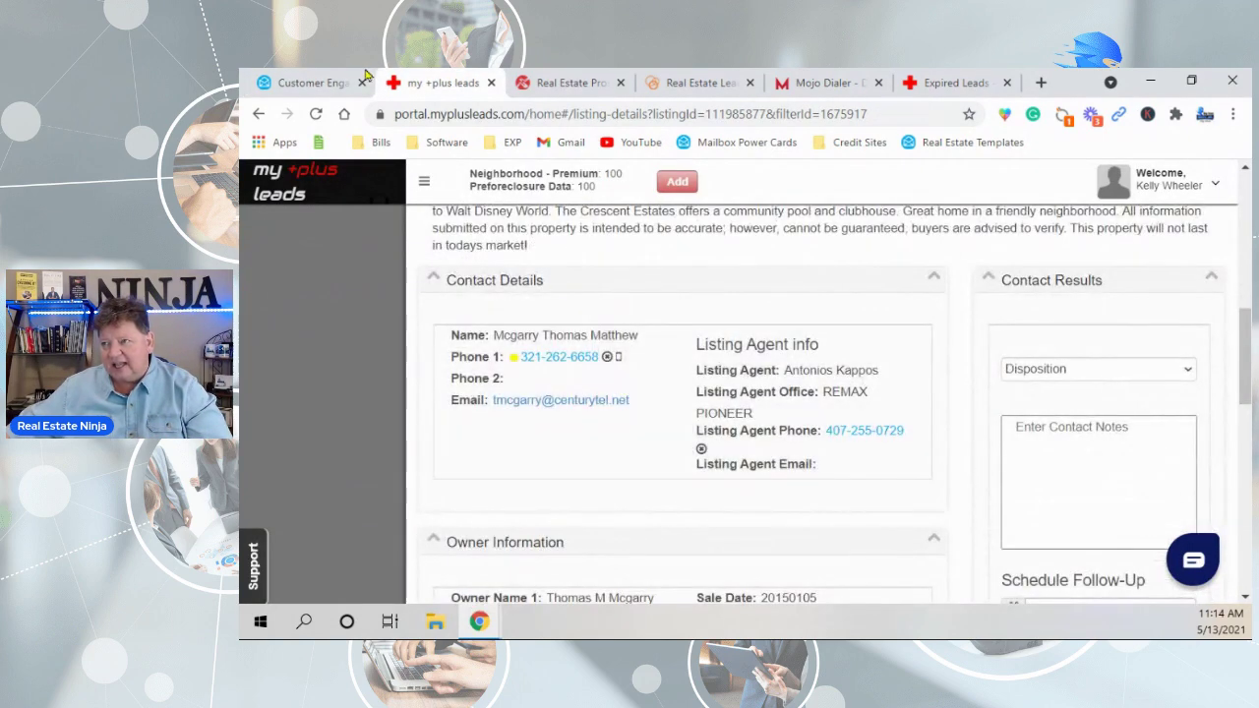
left_click(300, 83)
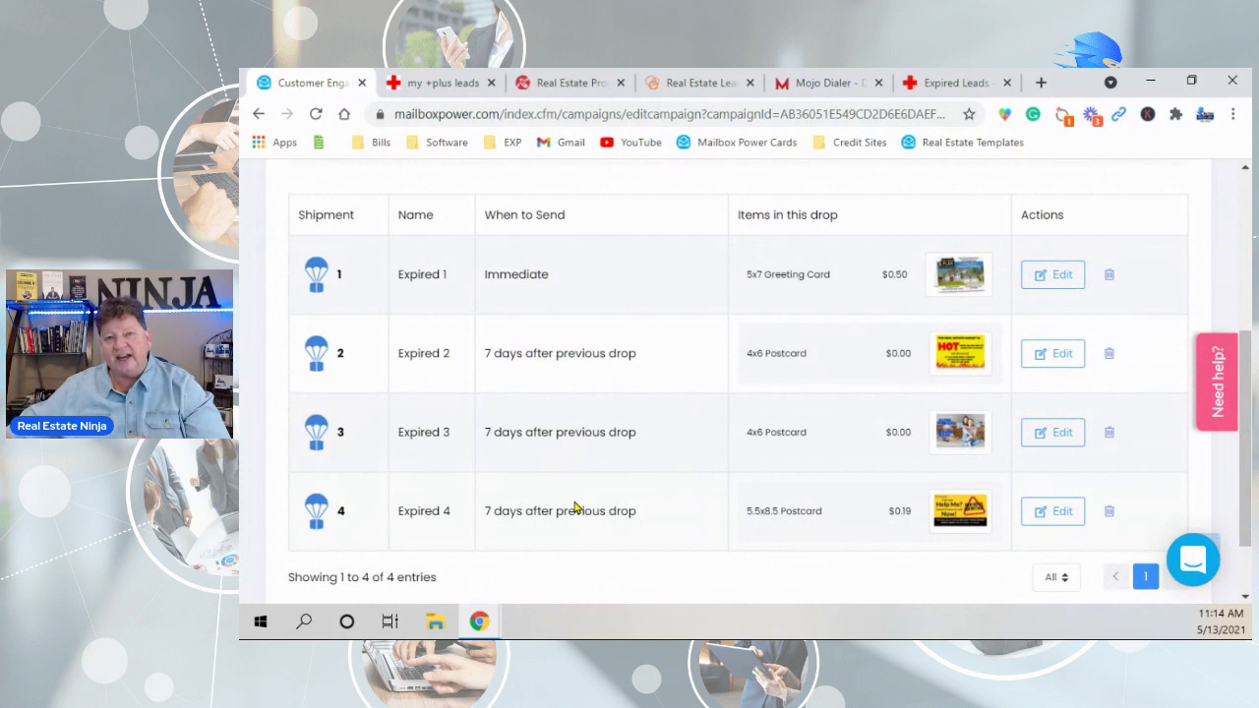
scroll(576, 506, "up", 1)
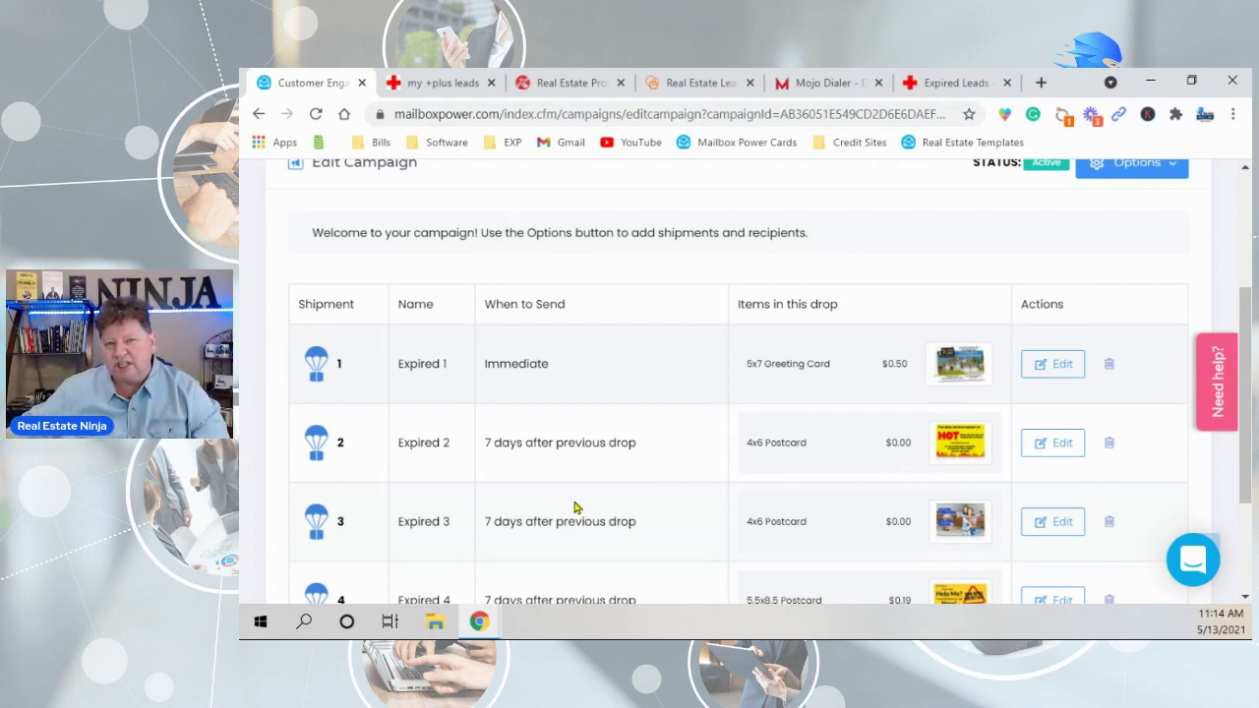
scroll(575, 506, "up", 1)
scroll(620, 453, "down", 2)
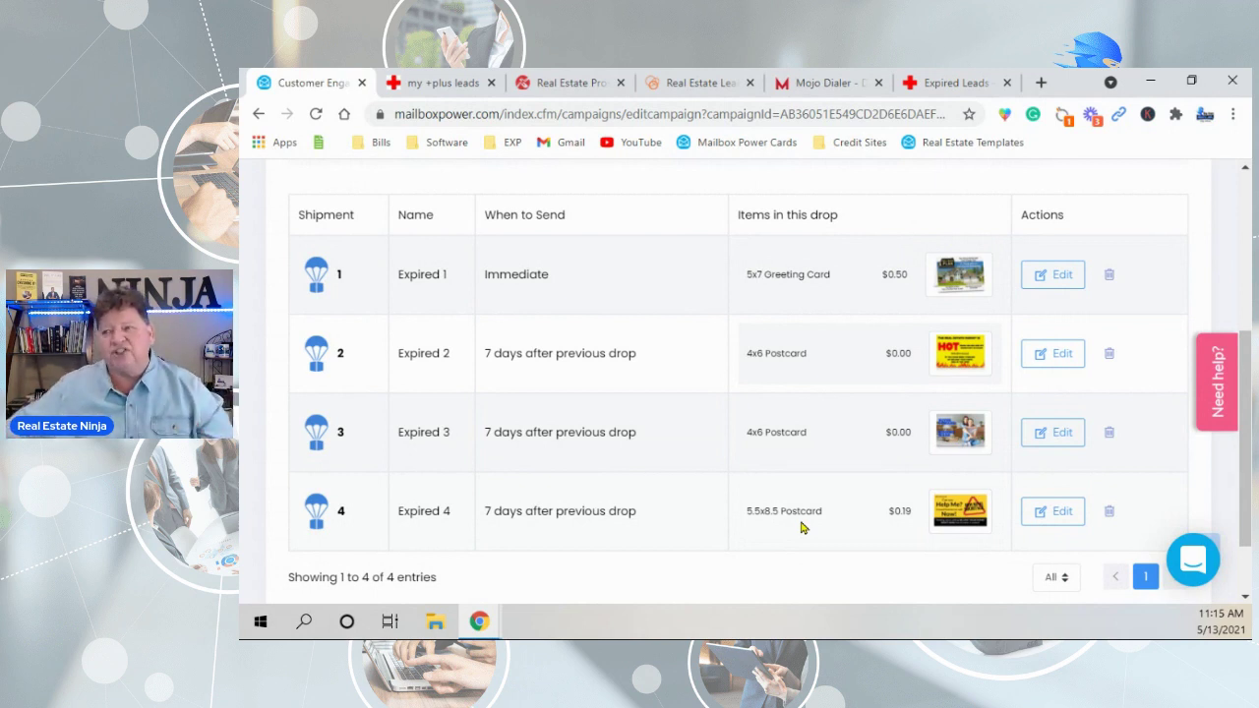
scroll(788, 509, "up", 2)
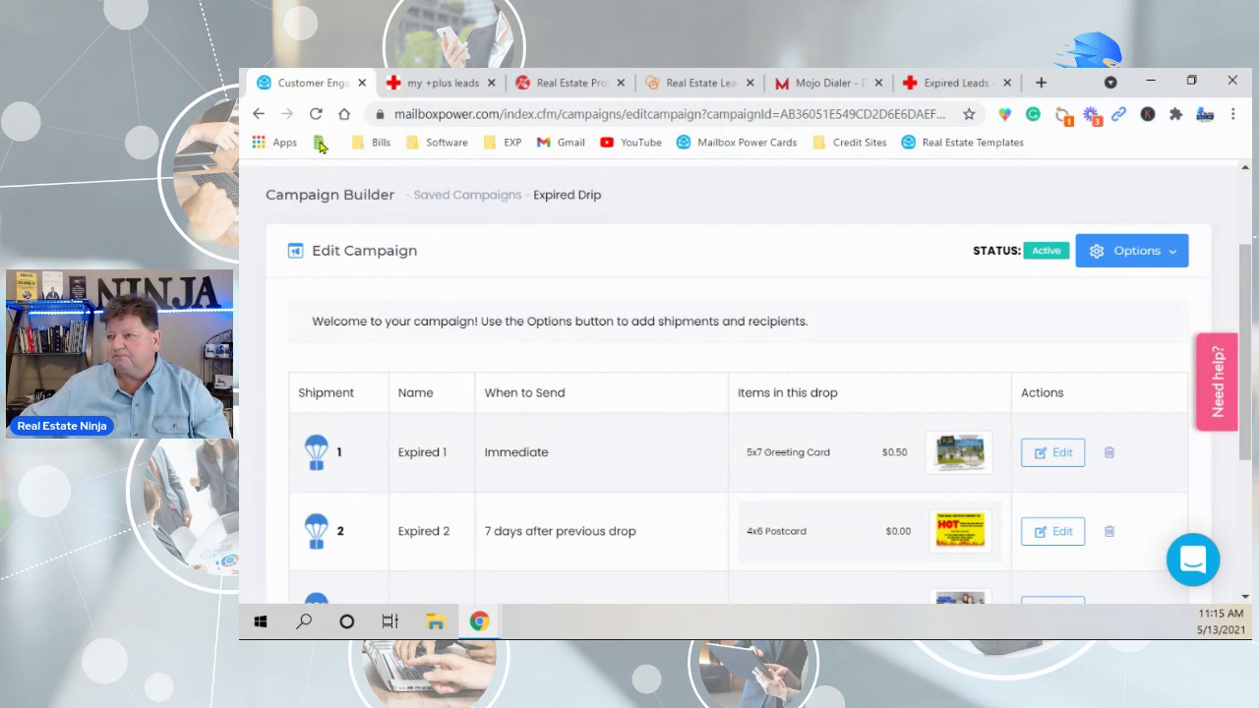
scroll(350, 262, "up", 2)
Return to the list of all campaigns and open the recipient management of Expired Drip
left_click(326, 283)
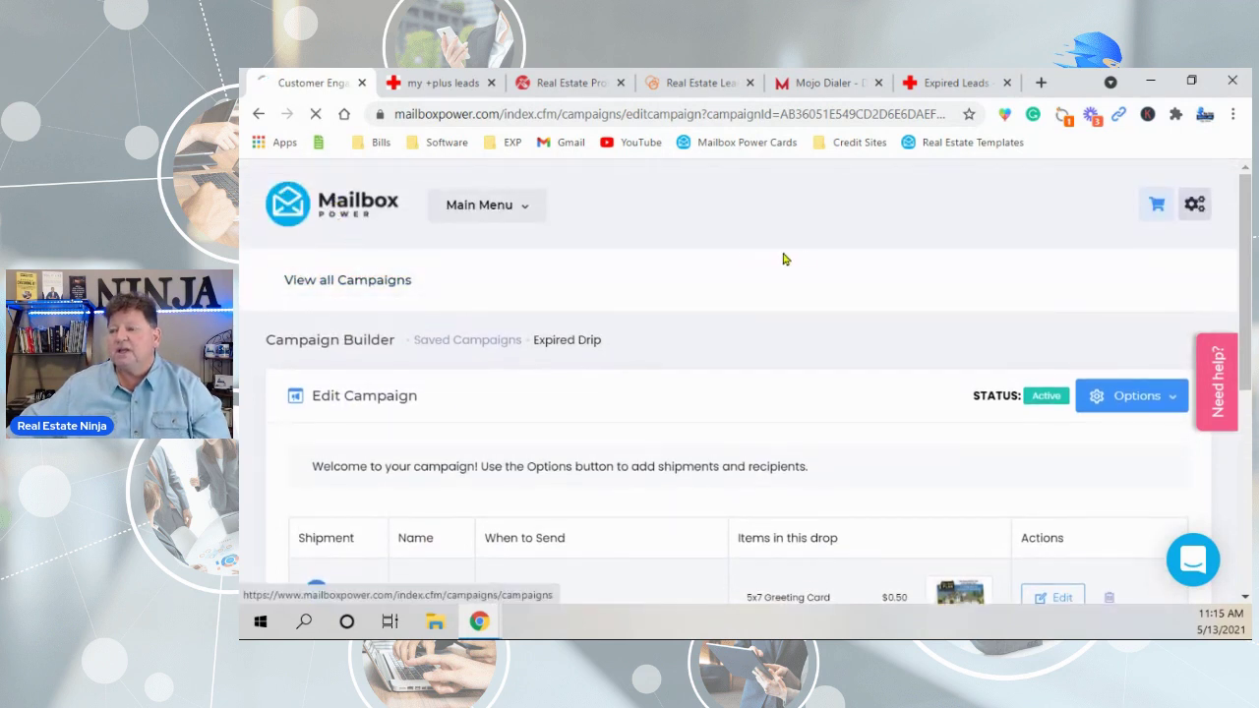
scroll(640, 430, "down", 4)
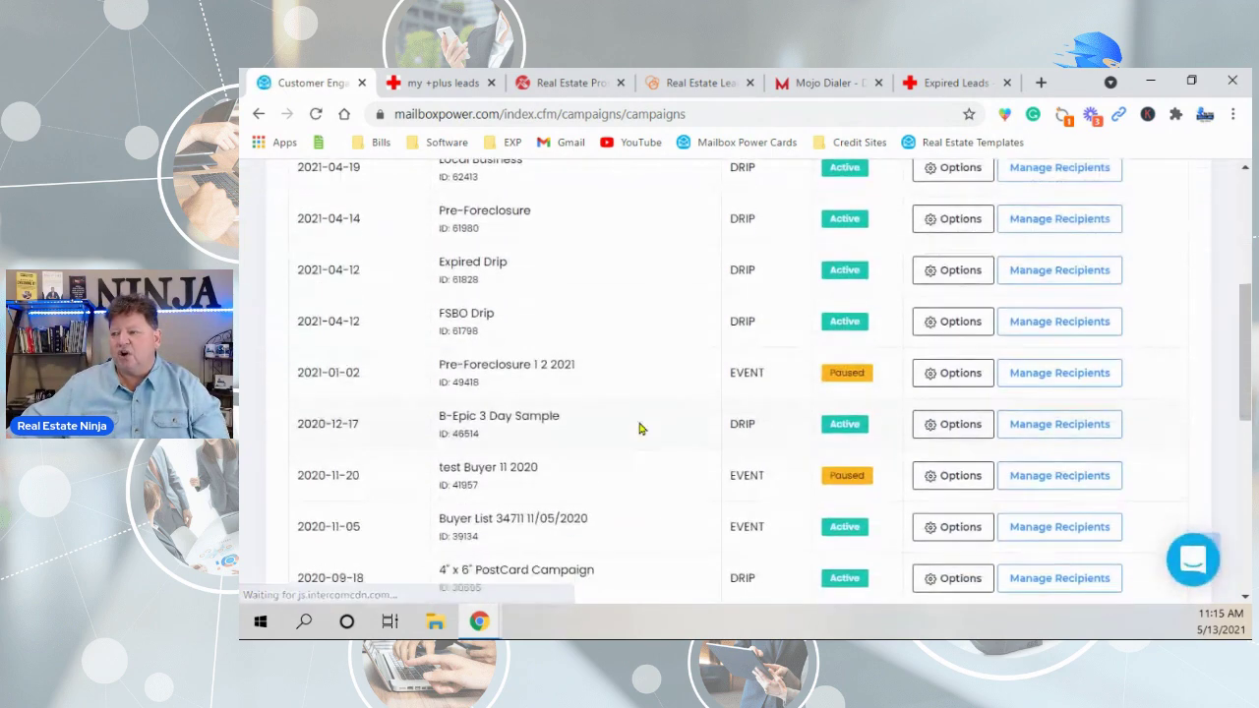
left_click(1062, 272)
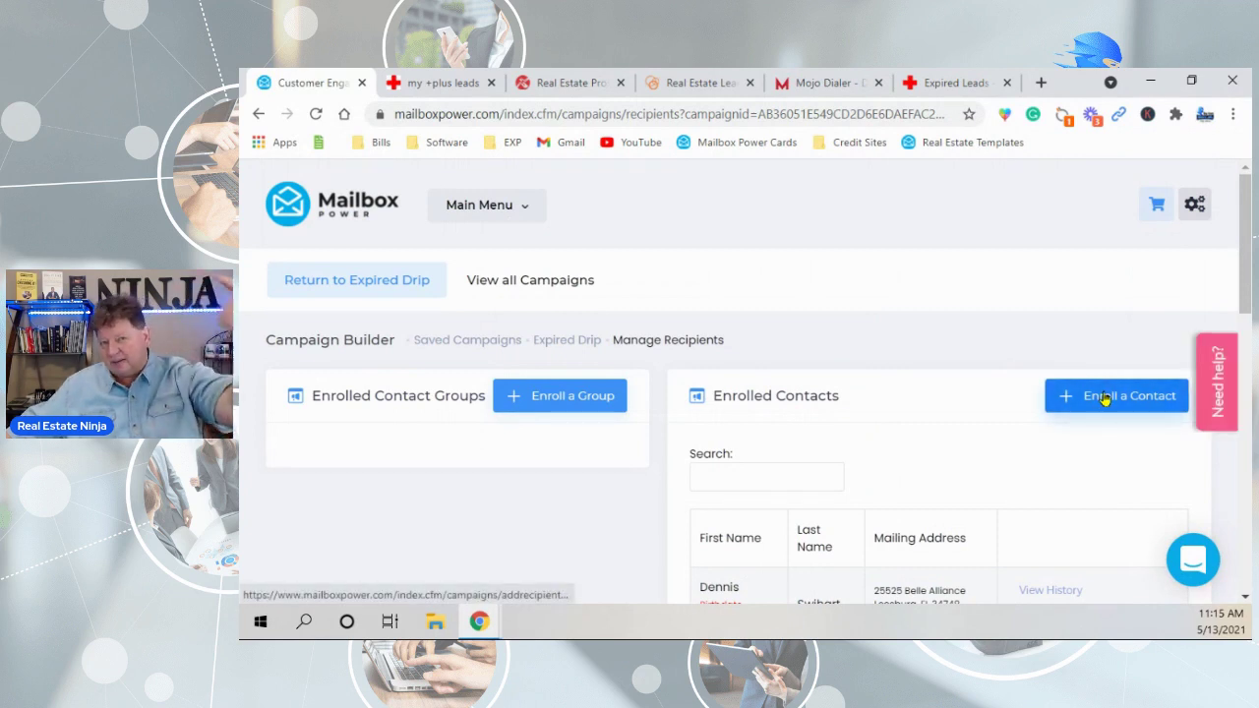
scroll(940, 482, "down", 1)
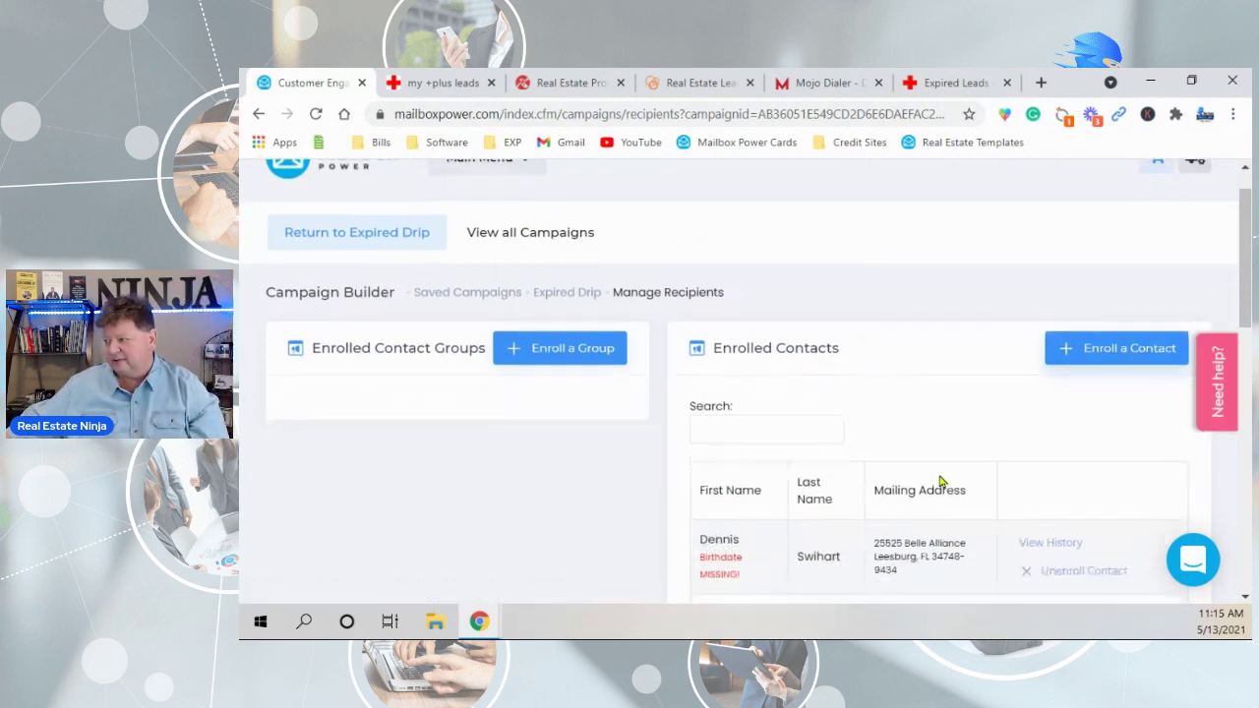
scroll(940, 482, "down", 2)
Start enrolling an individual contact and filter the contacts by the copied surname
left_click(1116, 217)
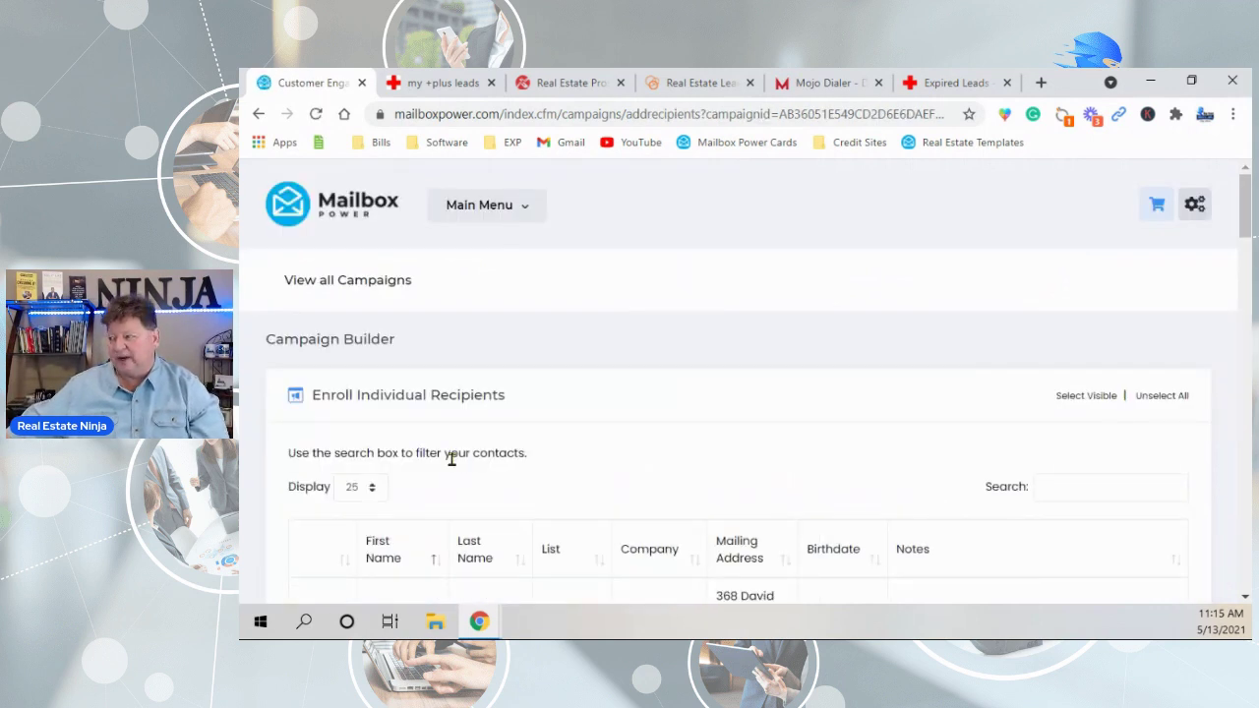
left_click(1037, 486)
right_click(1038, 487)
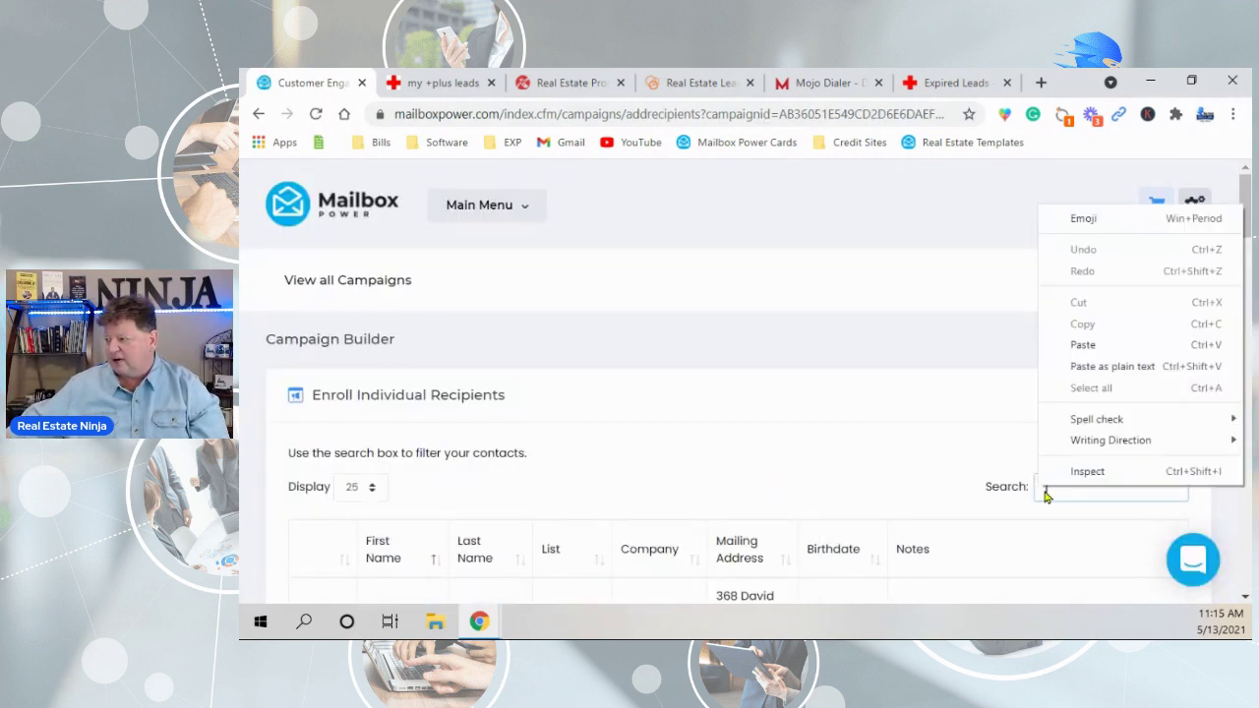
left_click(1090, 346)
scroll(865, 415, "down", 2)
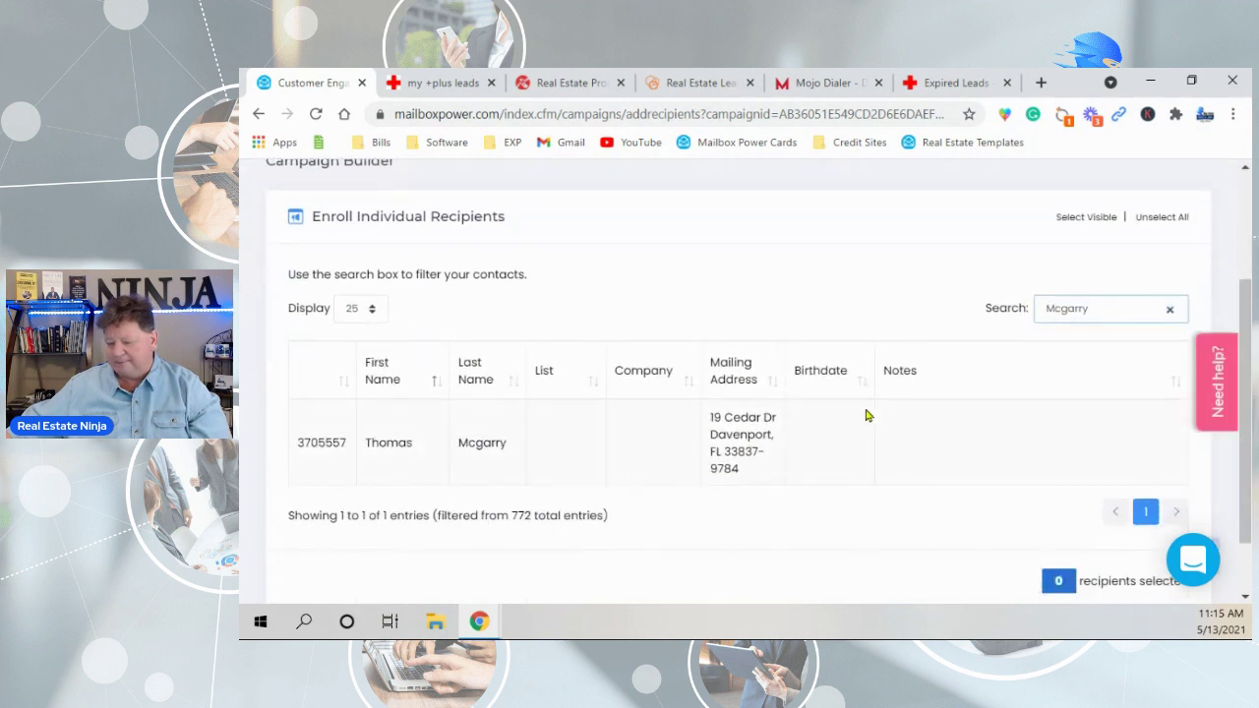
Select the expired listing owner's contact and add it to the Expired Drip campaign
left_click(421, 447)
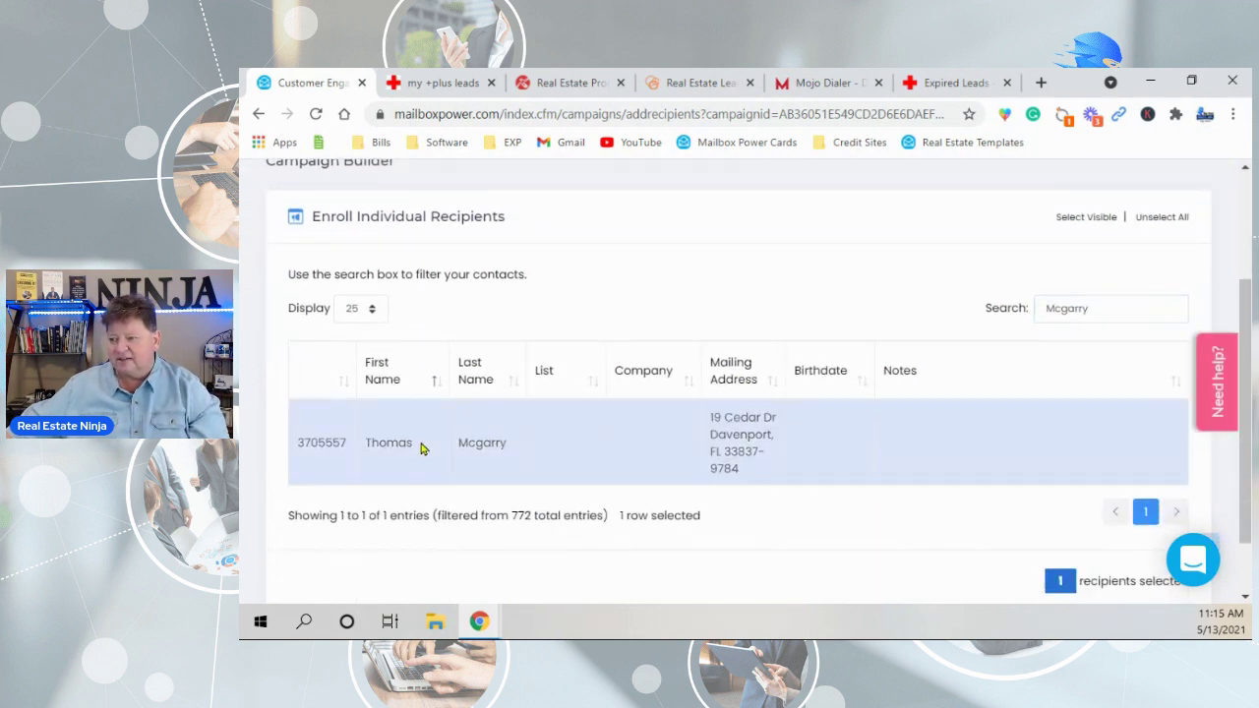
scroll(903, 404, "down", 1)
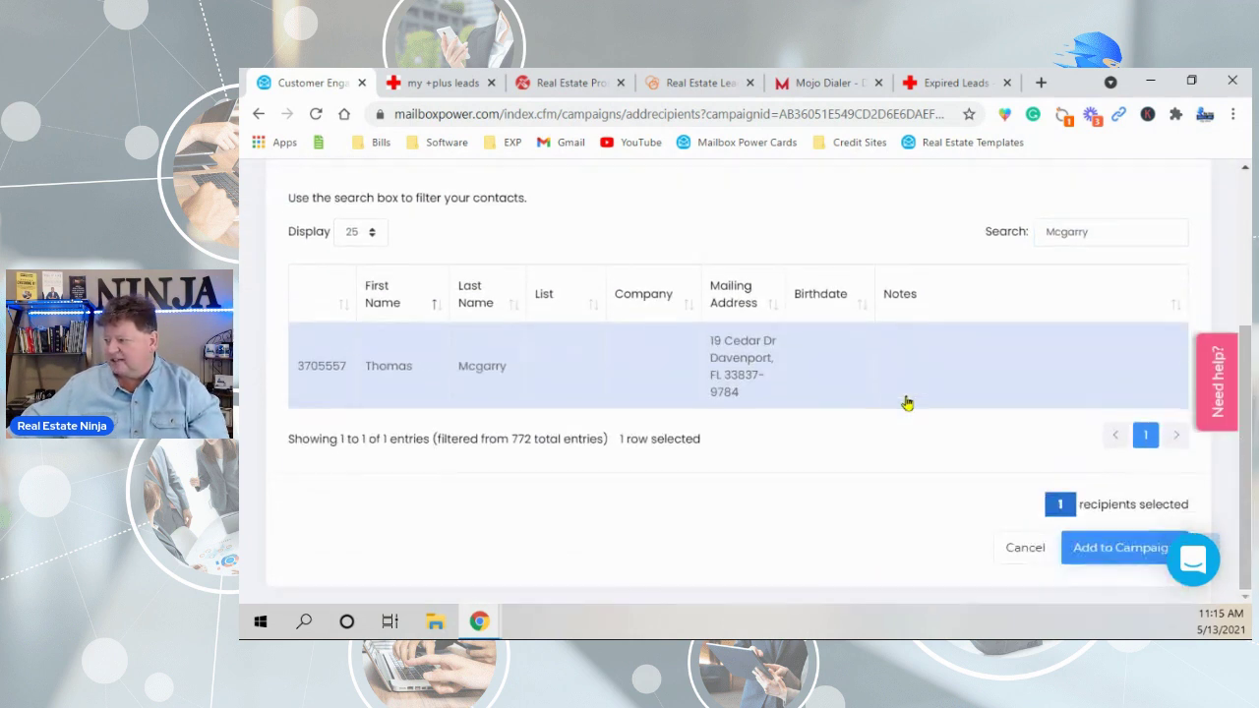
left_click(1112, 554)
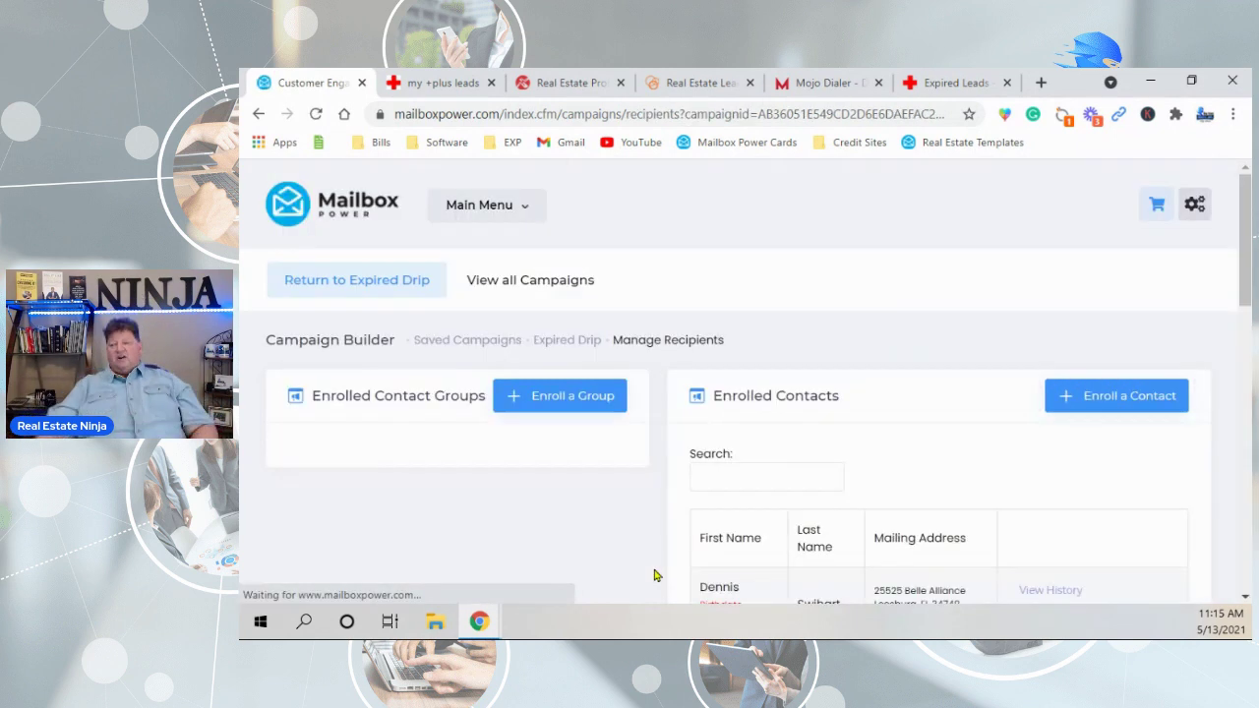